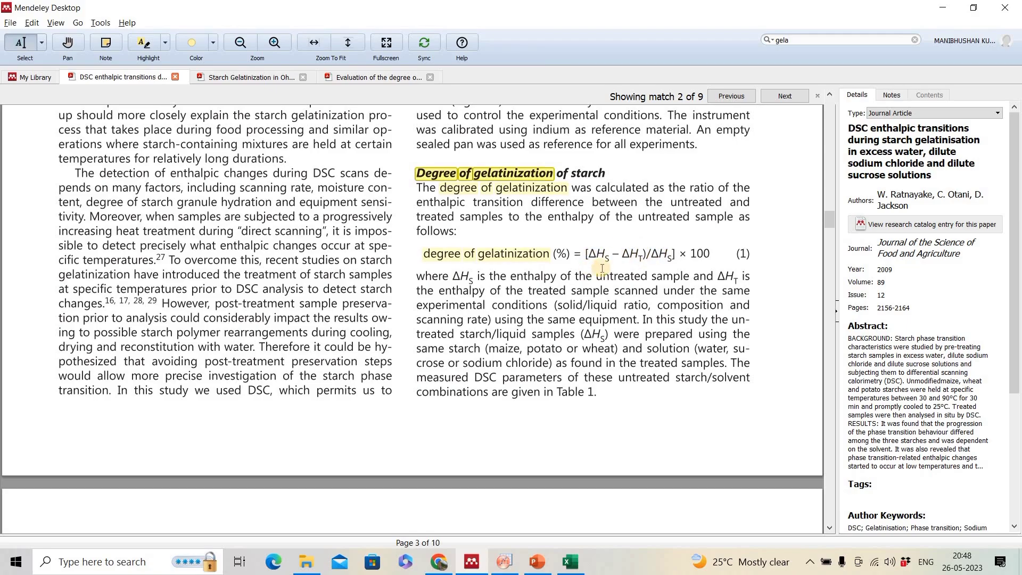
# - Review the degree of gelatinization equations in the ohmic heating paper and the enzymatic method paper
pyautogui.click(249, 78)
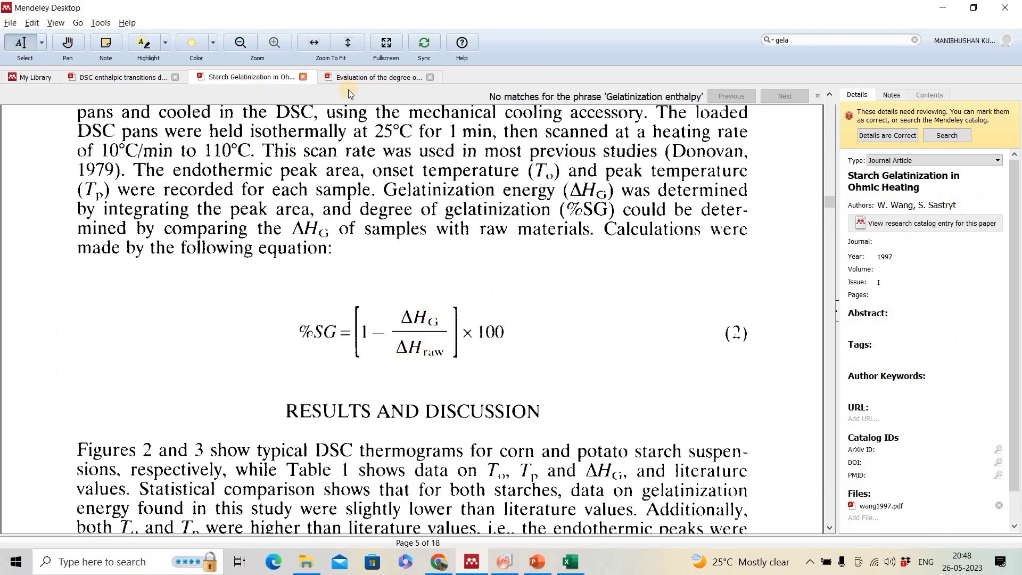
pyautogui.click(366, 78)
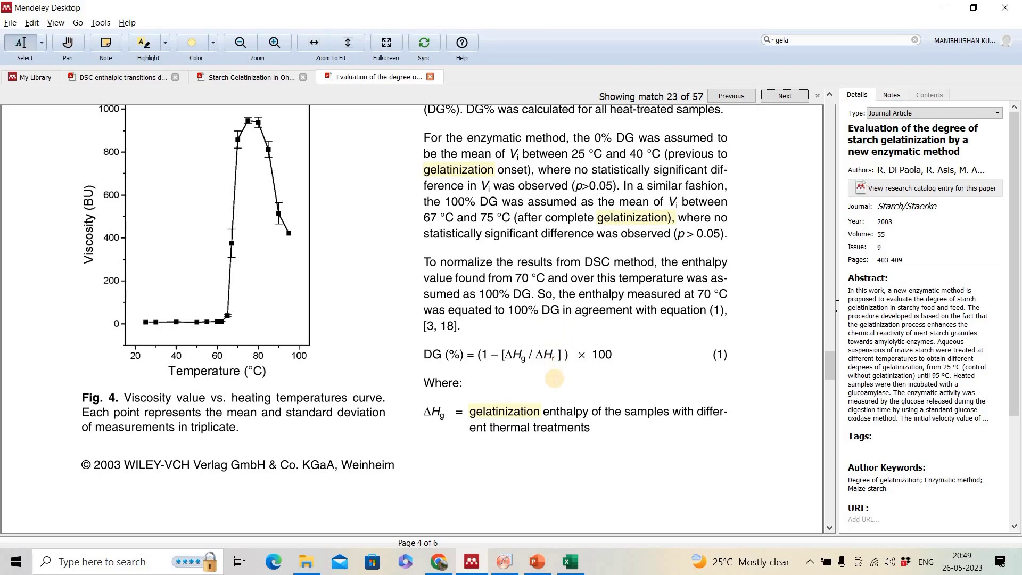
# - Switch to OriginPro and plot the selected Blanched and Fresh heat flow columns of Book3 as a line graph
pyautogui.click(507, 562)
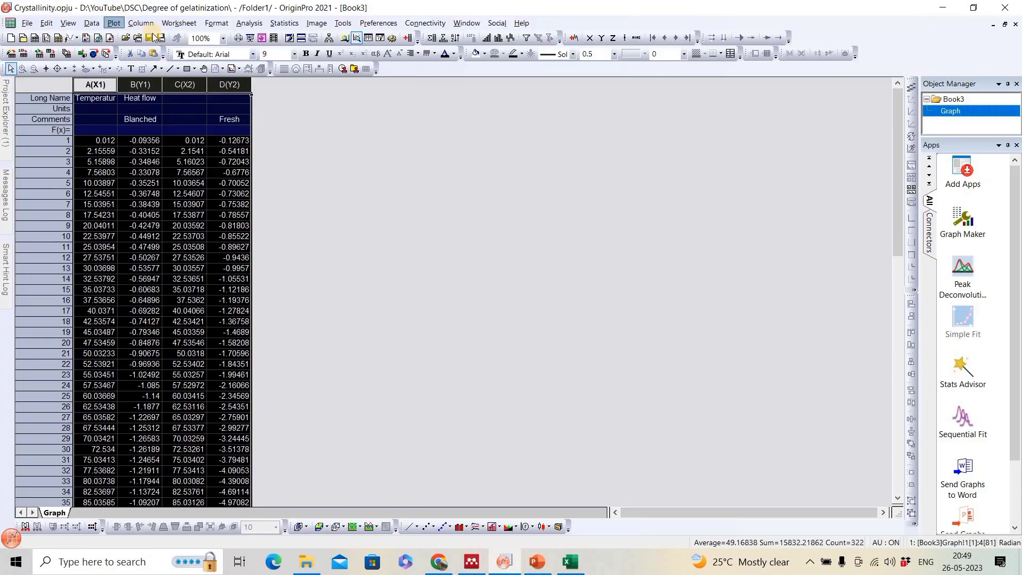
pyautogui.click(114, 23)
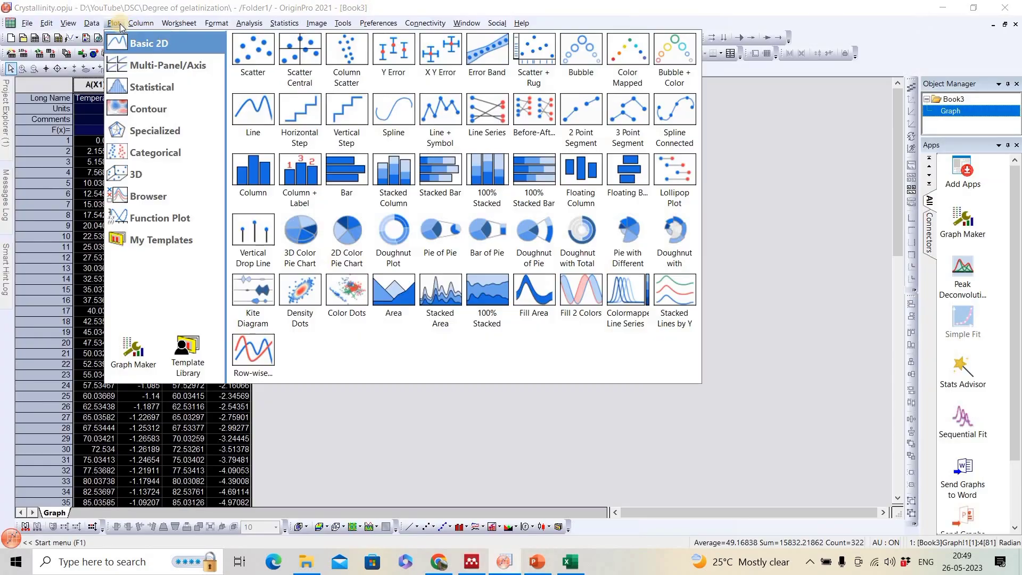
pyautogui.click(257, 116)
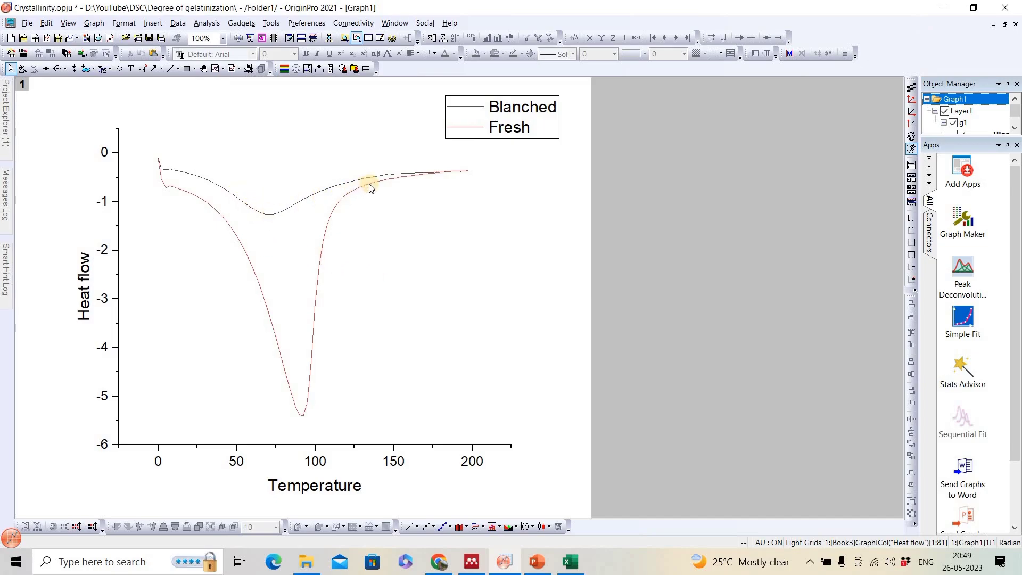
pyautogui.moveTo(368, 184)
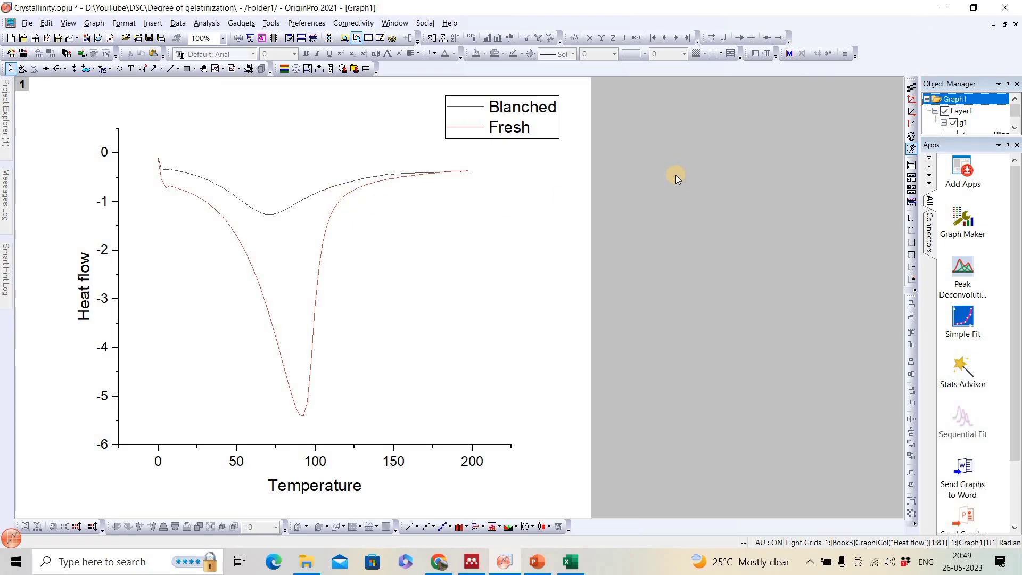
# - Bring up the Fresh sheet of Book2 and plot its two selected columns as a line graph
pyautogui.click(1005, 24)
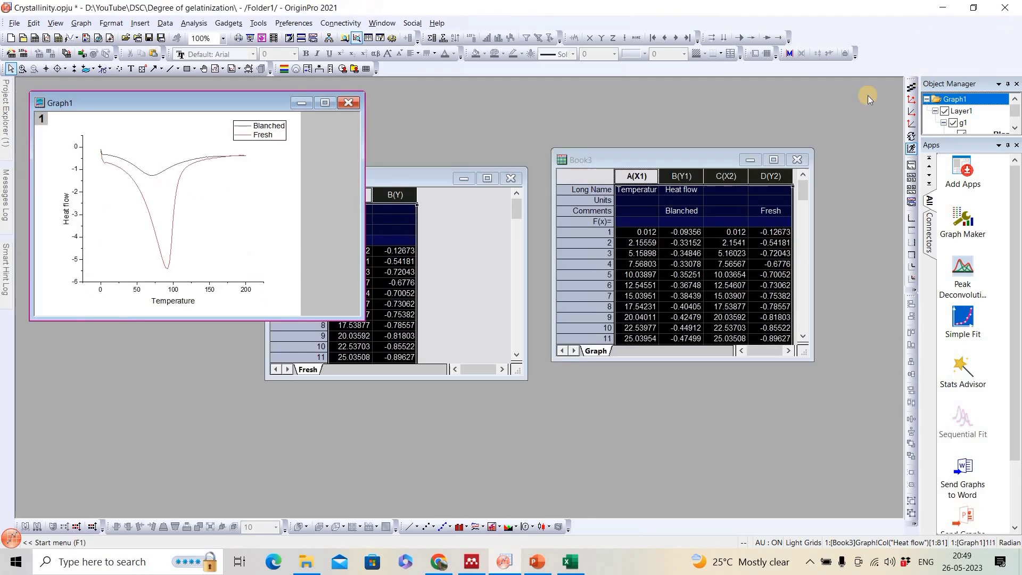
pyautogui.click(423, 183)
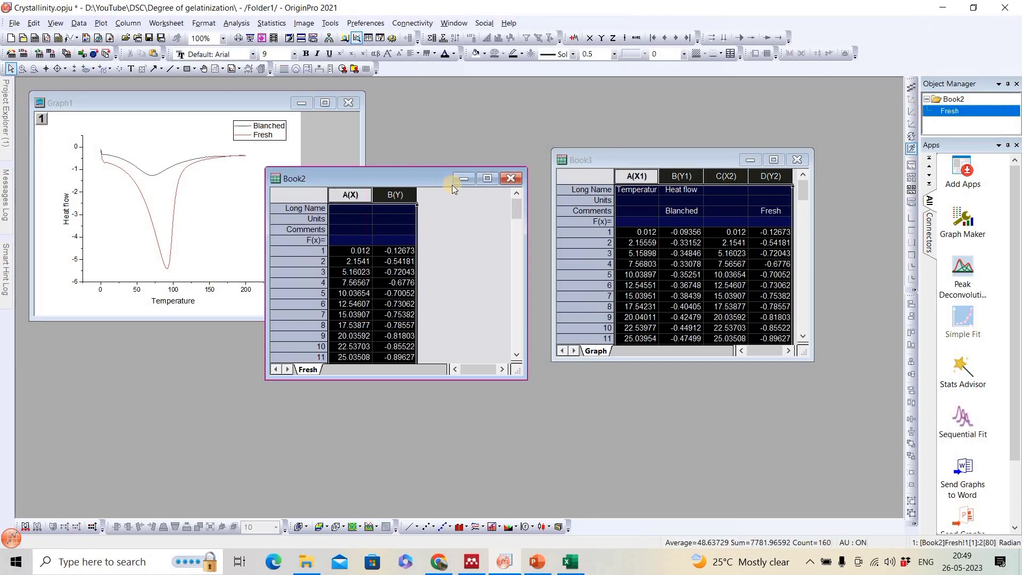
pyautogui.click(488, 178)
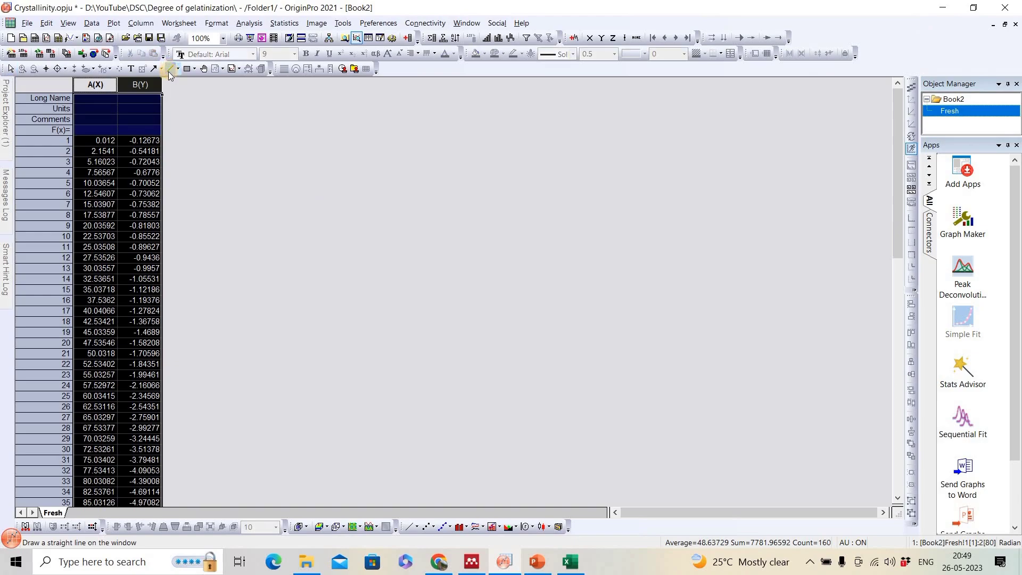
pyautogui.click(114, 22)
pyautogui.click(253, 49)
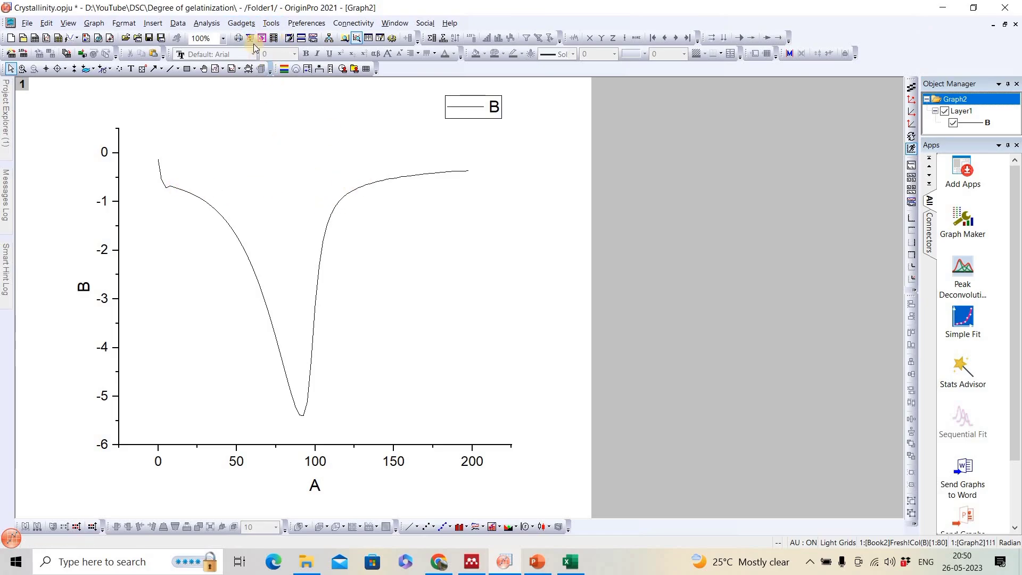
# - Start the Peak Analyzer on the Fresh curve with the goal Create Baseline and advance to the baseline mode stage
pyautogui.click(212, 24)
pyautogui.moveTo(266, 101)
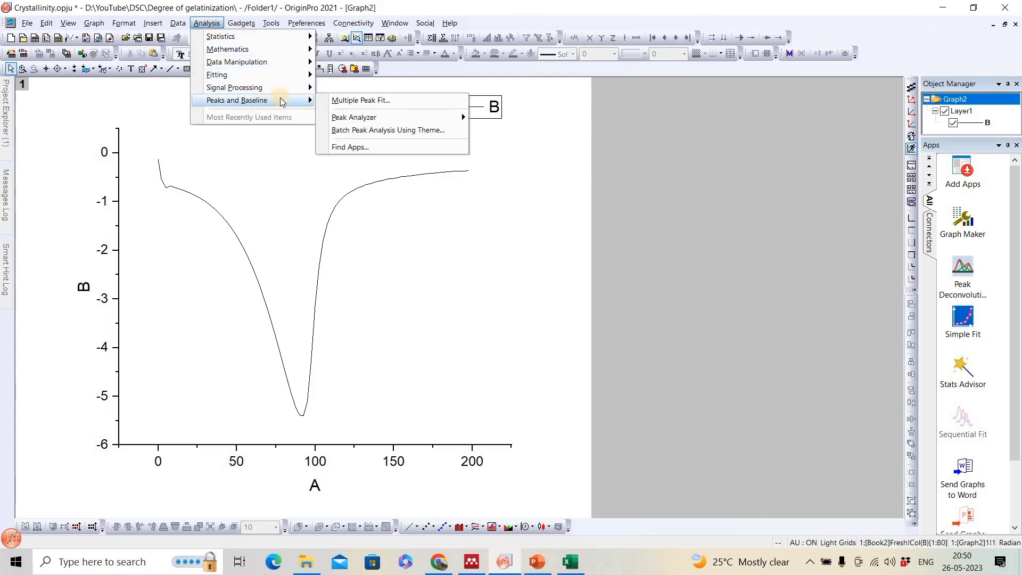
pyautogui.moveTo(439, 117)
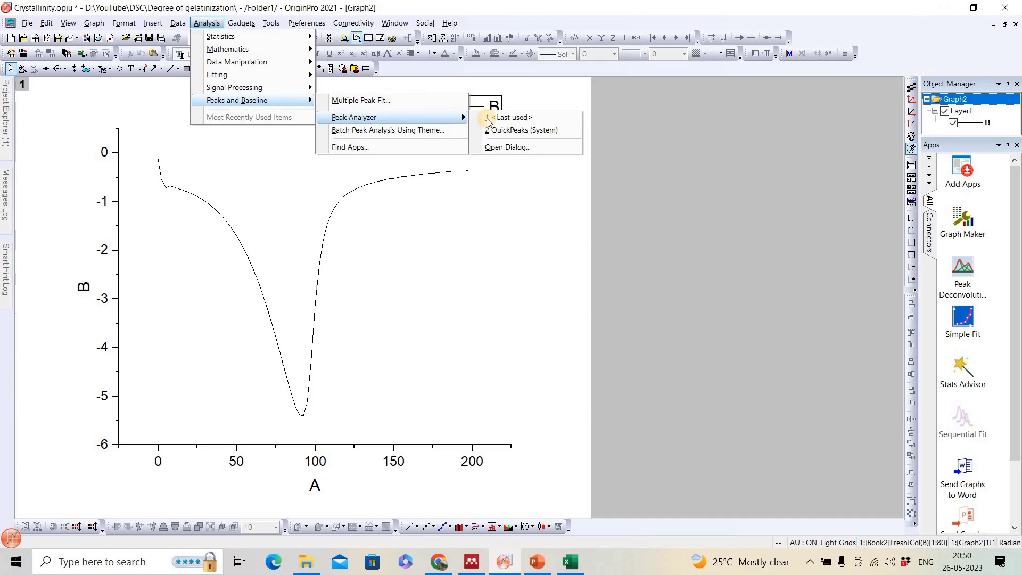
pyautogui.click(532, 146)
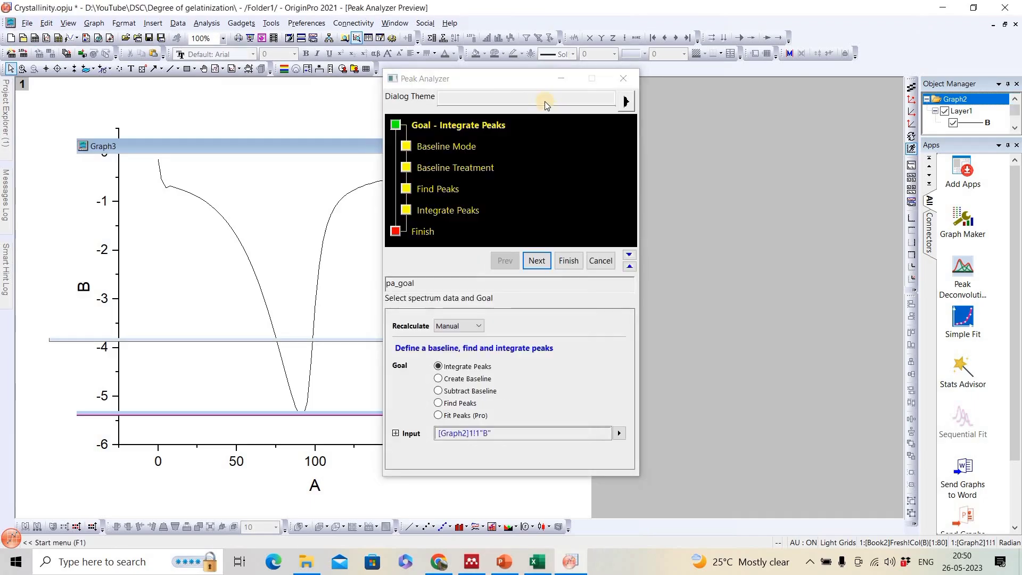
pyautogui.moveTo(744, 91); pyautogui.dragTo(830, 78)
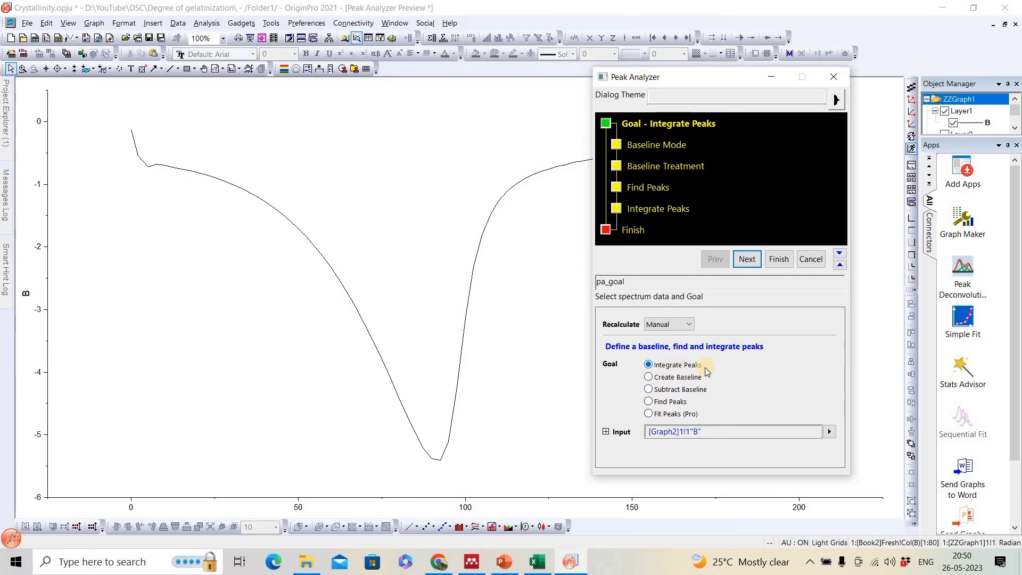
pyautogui.click(648, 377)
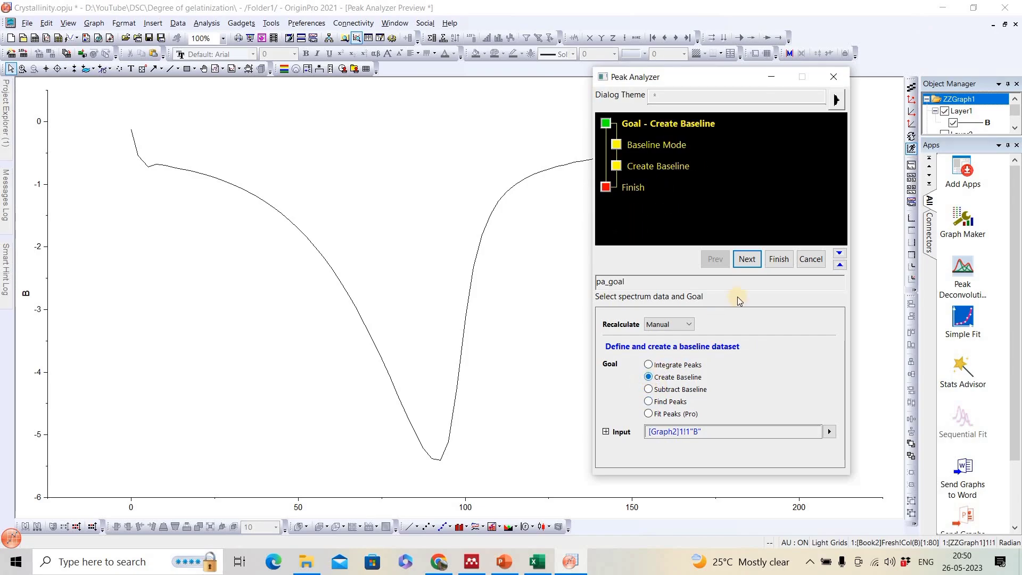
pyautogui.click(750, 260)
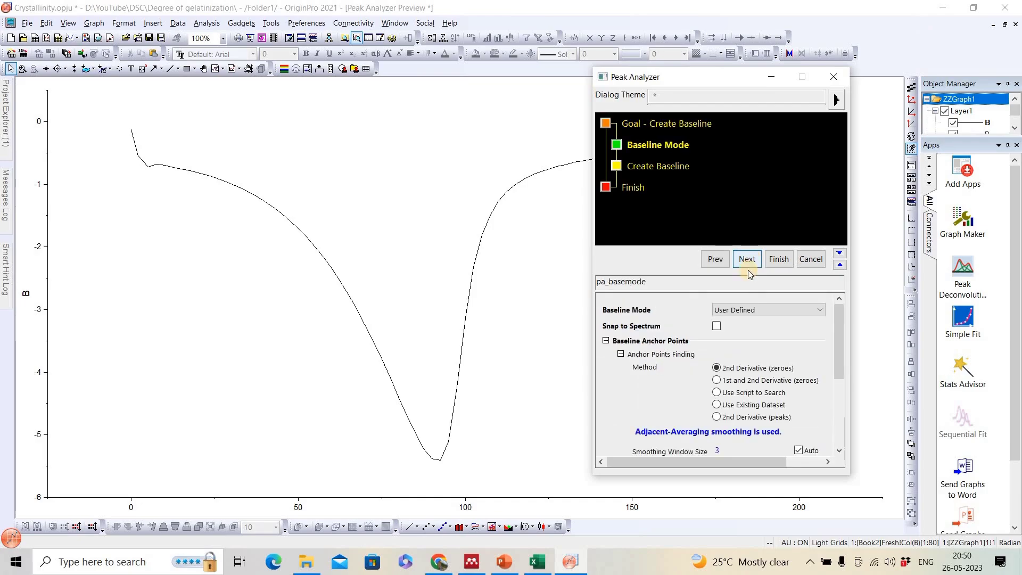
# - Disable automatic anchor point finding and add three baseline anchor points on the curve at about A = 11, 144 and 169
pyautogui.scroll(-3, 730, 382)
pyautogui.click(716, 371)
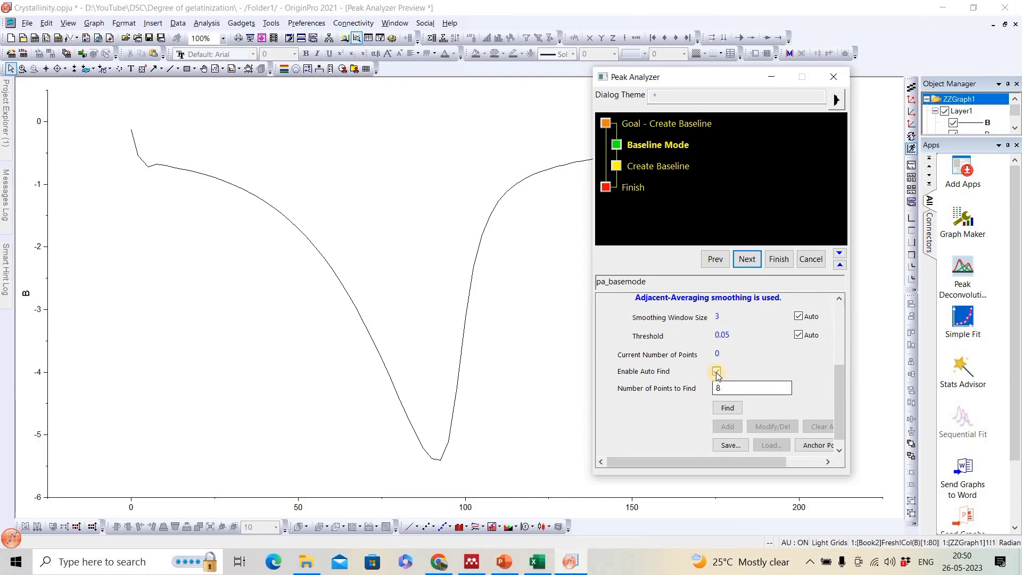
pyautogui.scroll(-1, 770, 364)
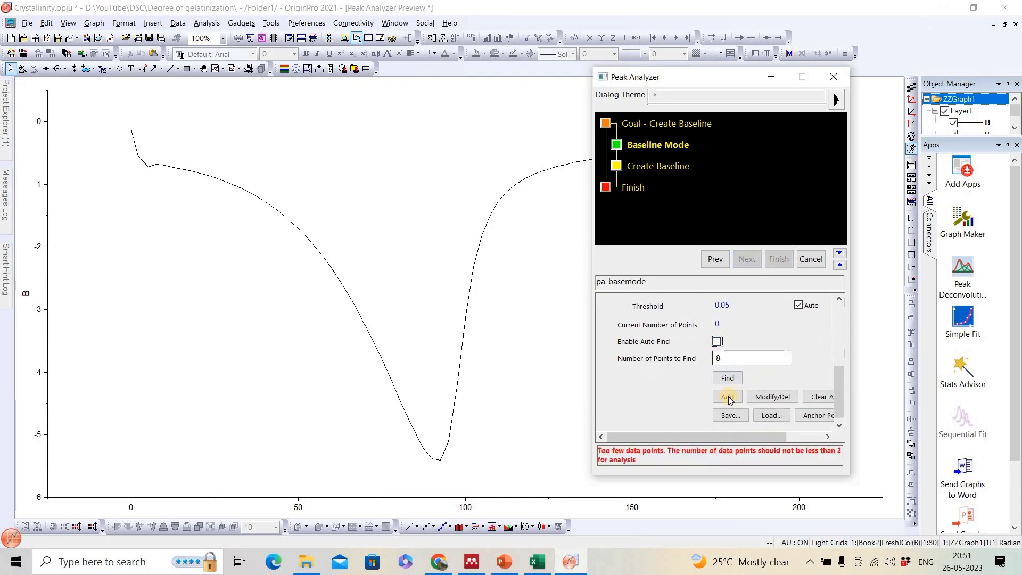
pyautogui.click(727, 386)
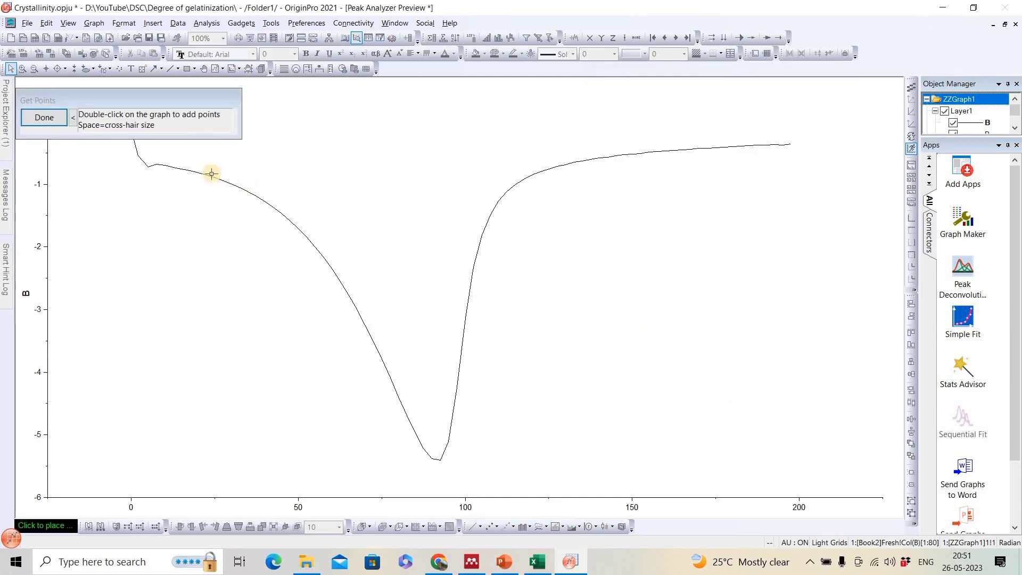
pyautogui.click(168, 166)
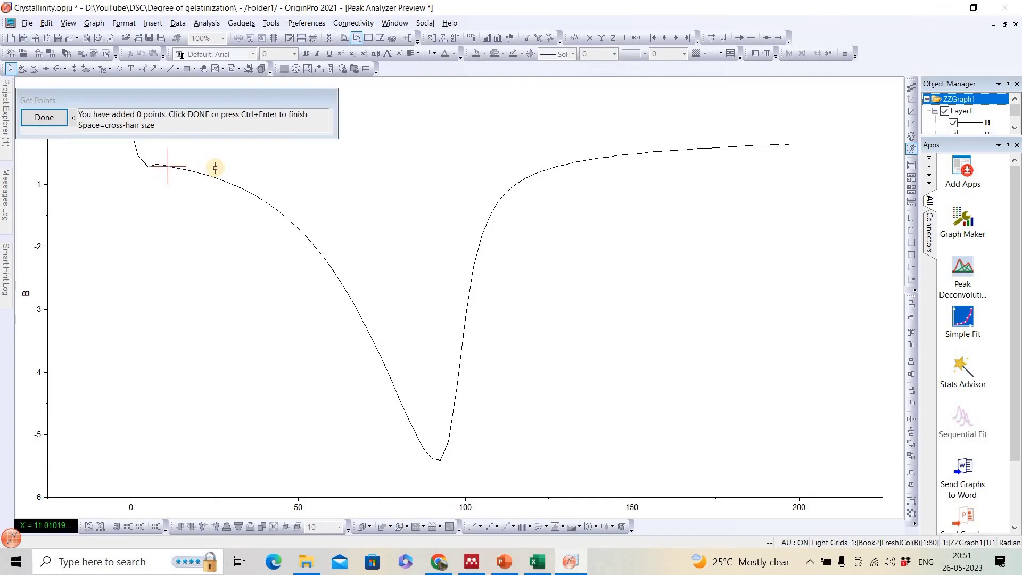
pyautogui.doubleClick(168, 165)
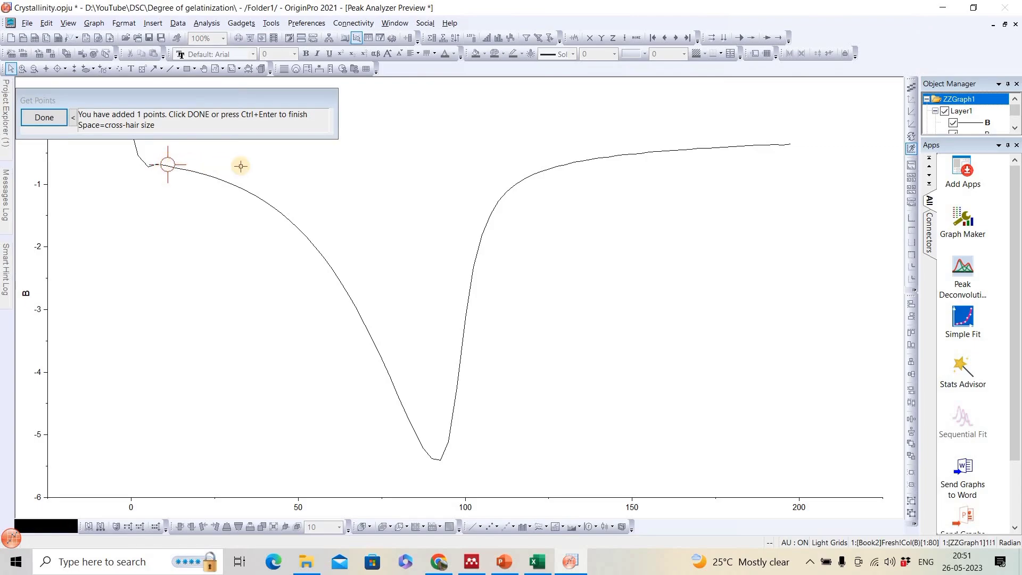
pyautogui.doubleClick(613, 154)
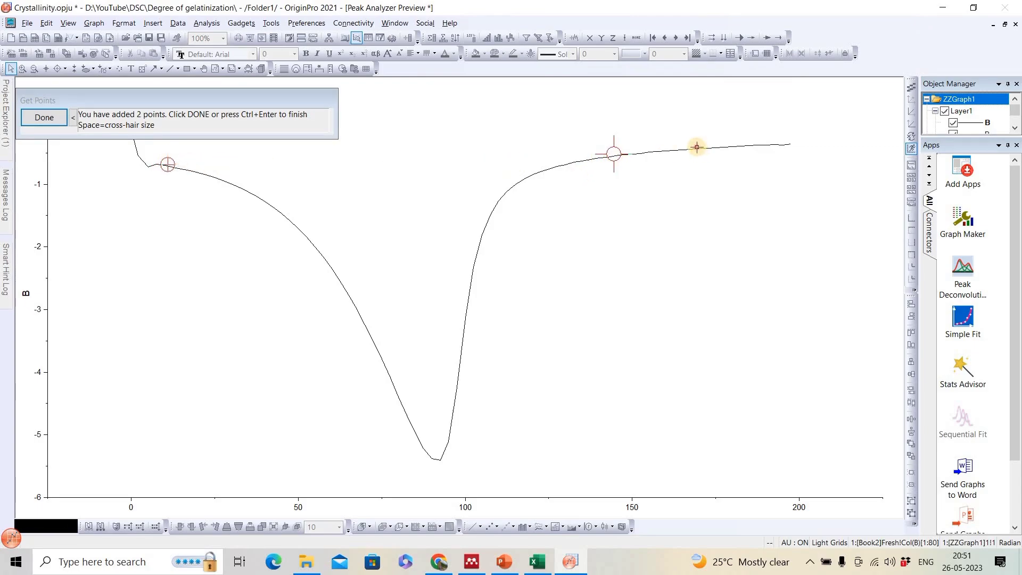
pyautogui.doubleClick(696, 148)
pyautogui.click(44, 117)
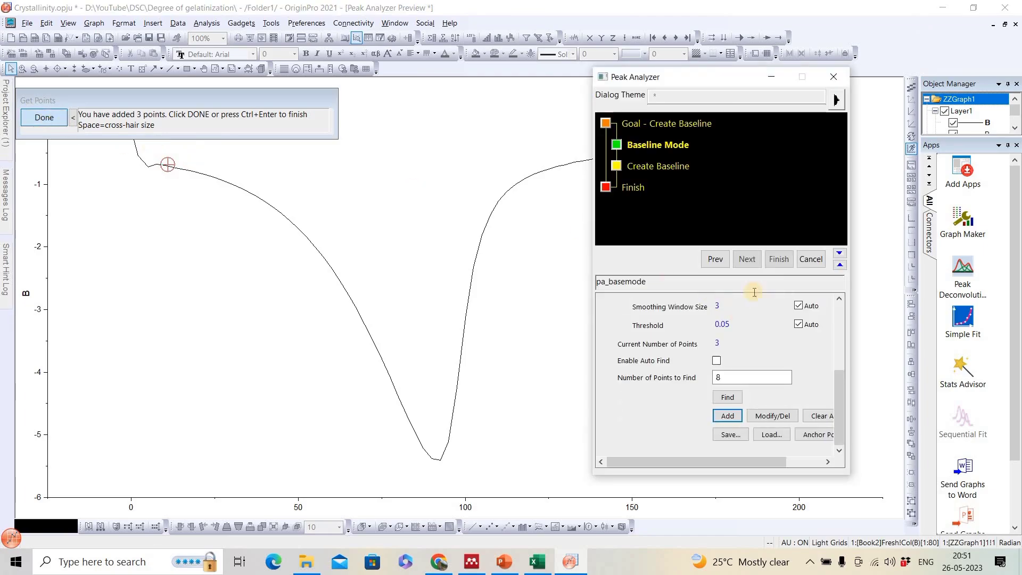
# - Create the baseline from the anchor points with Line interpolation and finish the analysis
pyautogui.click(750, 259)
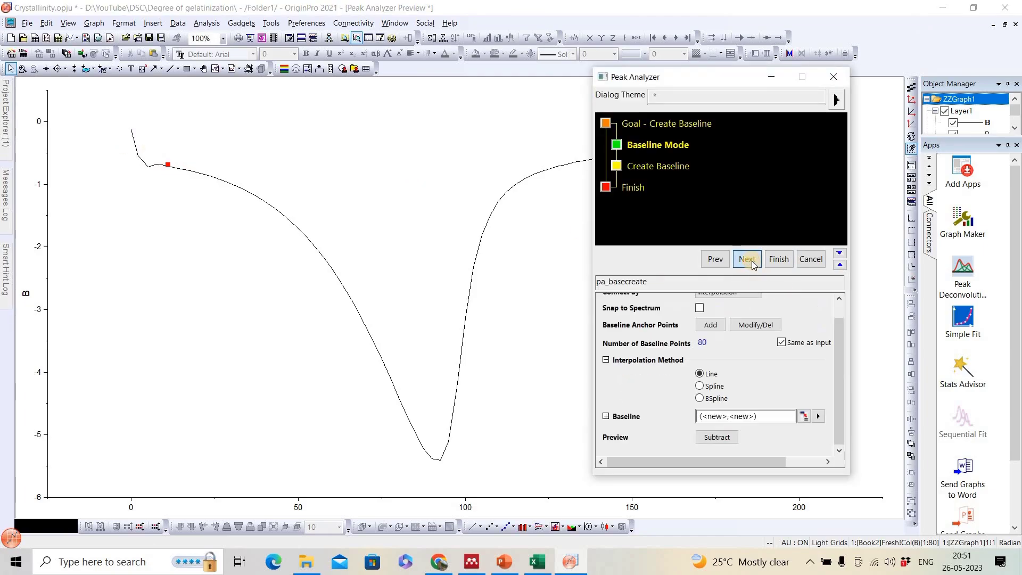
pyautogui.moveTo(745, 88); pyautogui.dragTo(726, 66)
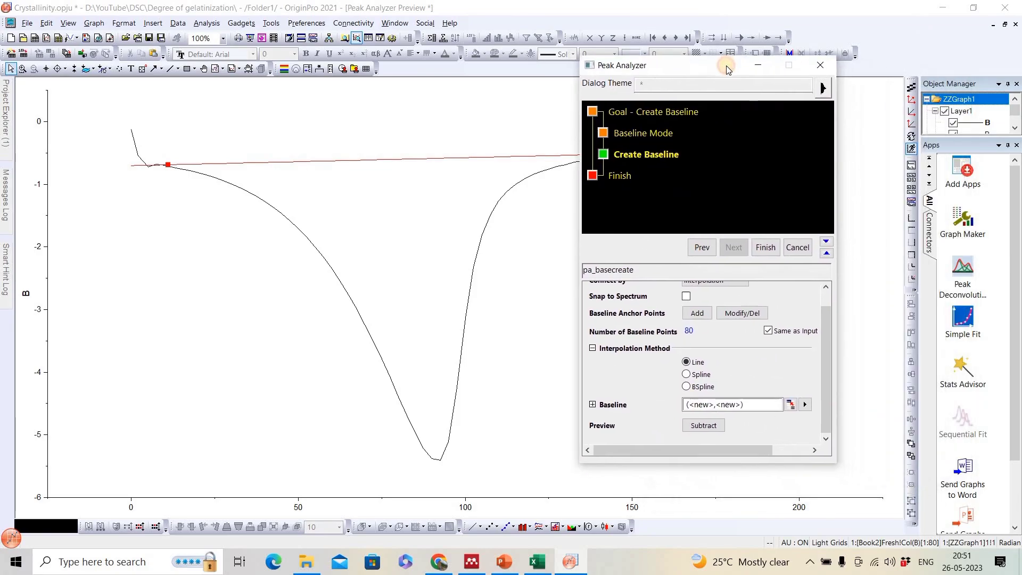
pyautogui.click(760, 248)
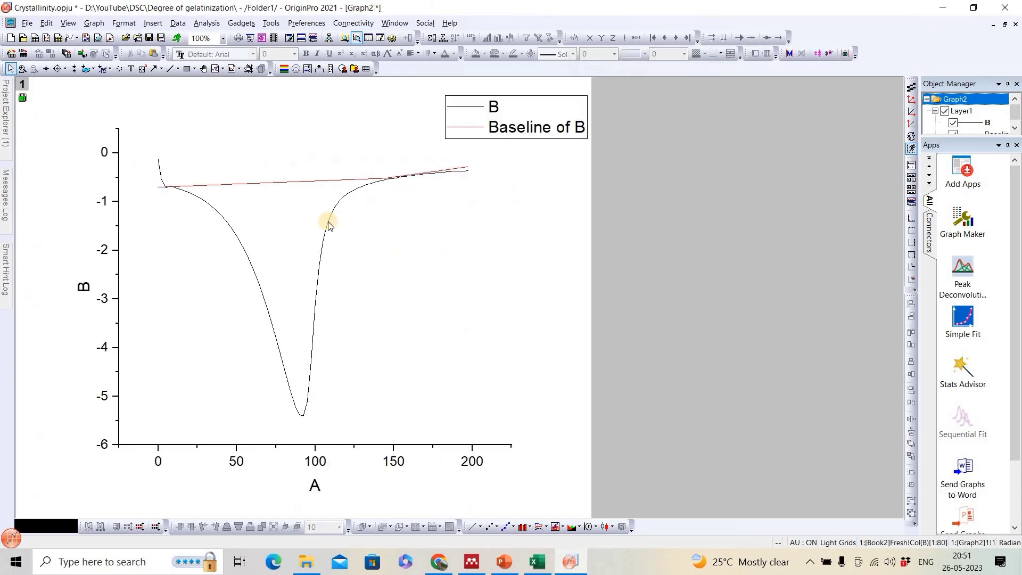
# - Start the Integrate gadget on the Fresh graph and review its integration settings, keeping the area type as Mathematical Area
pyautogui.click(241, 24)
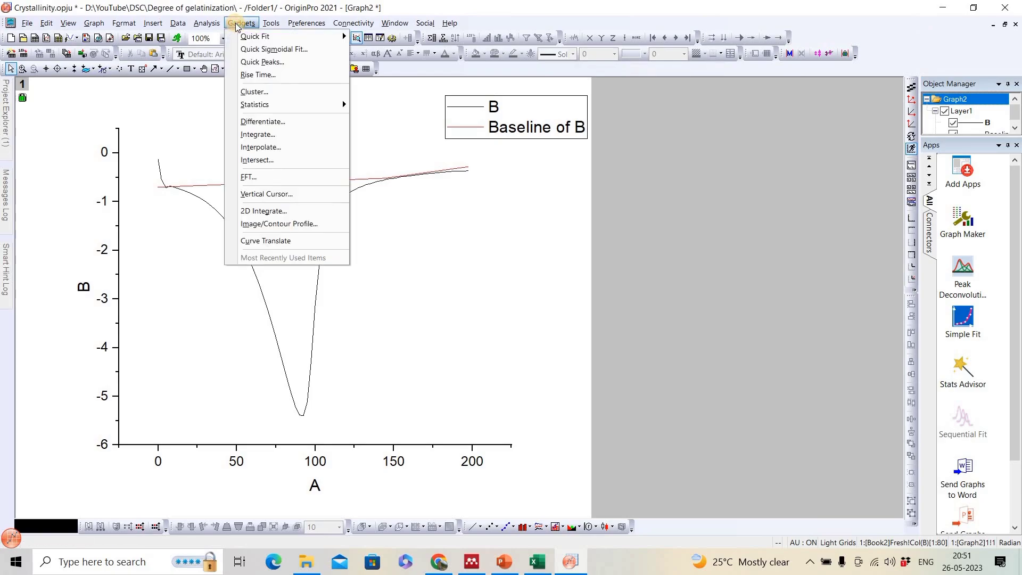
pyautogui.click(256, 135)
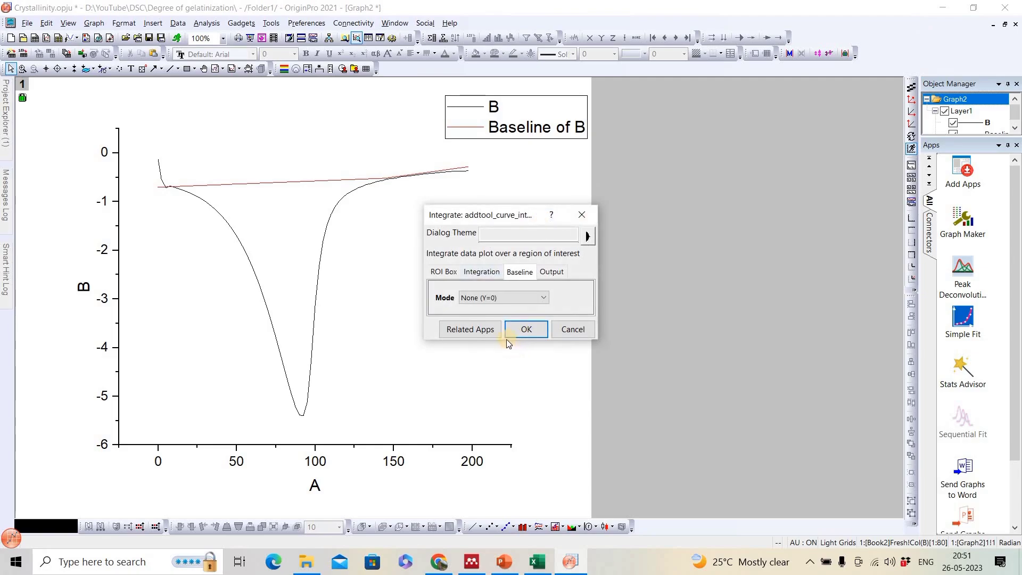
pyautogui.click(482, 271)
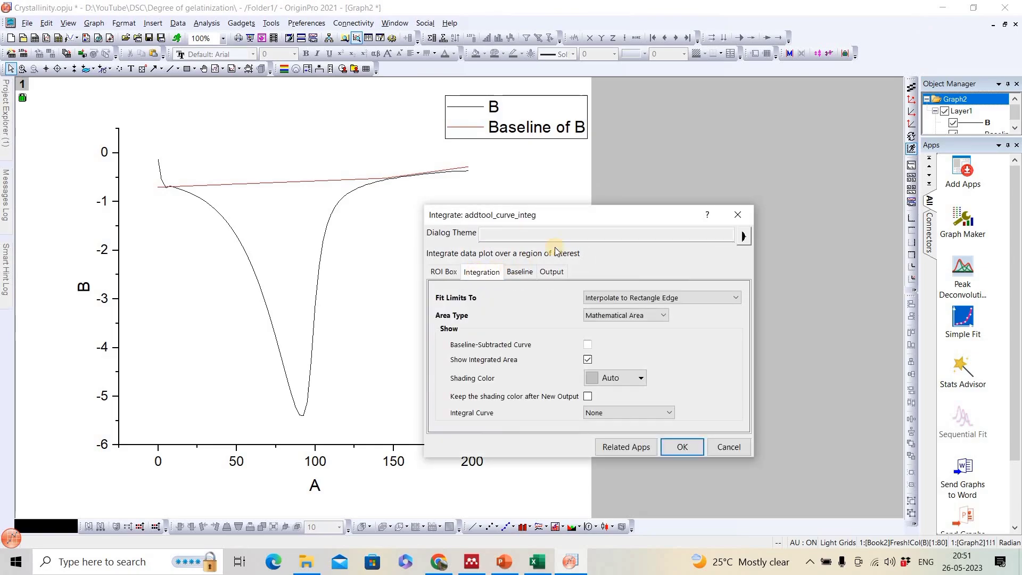
pyautogui.moveTo(624, 221); pyautogui.dragTo(668, 137)
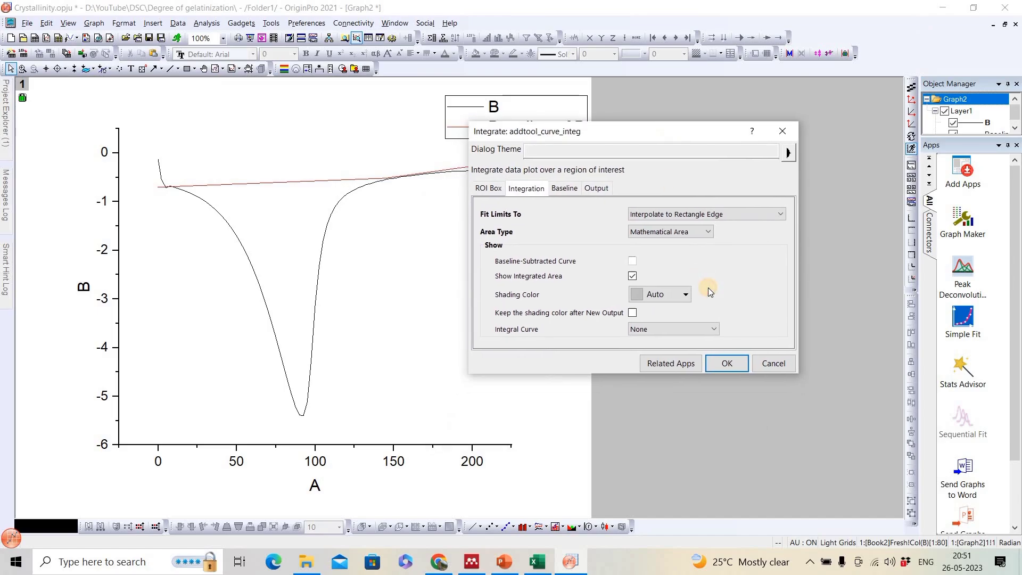
pyautogui.click(699, 234)
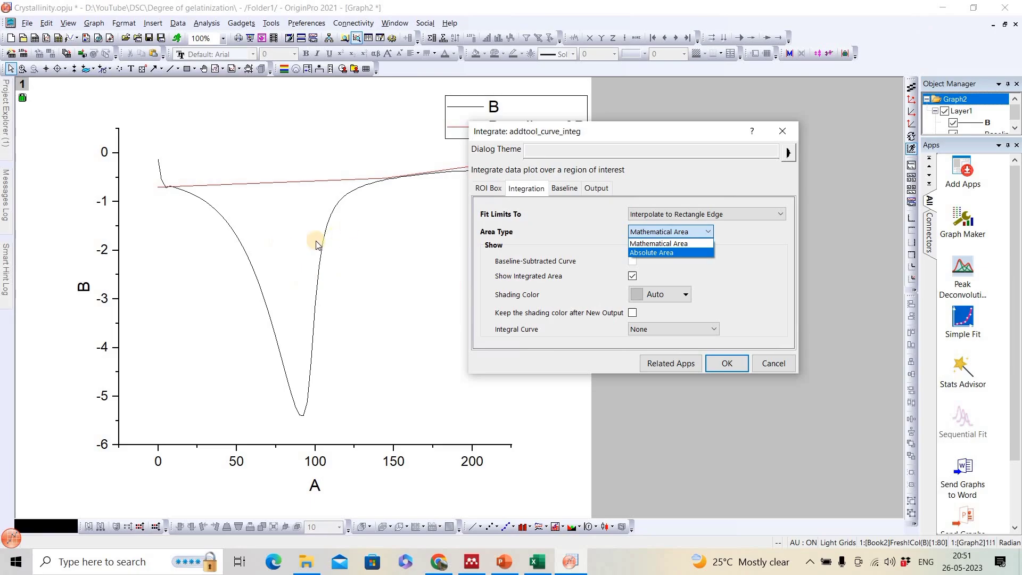
pyautogui.click(734, 258)
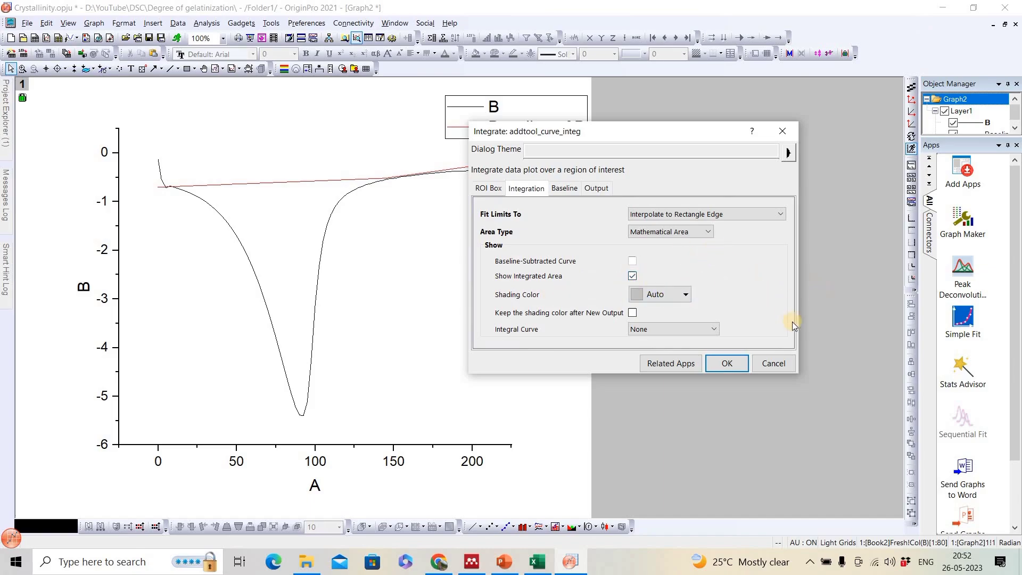
# - Set the Integrate gadget's baseline mode to Use Existing Dataset with Plot(2) : Baseline of B as the dataset
pyautogui.click(564, 189)
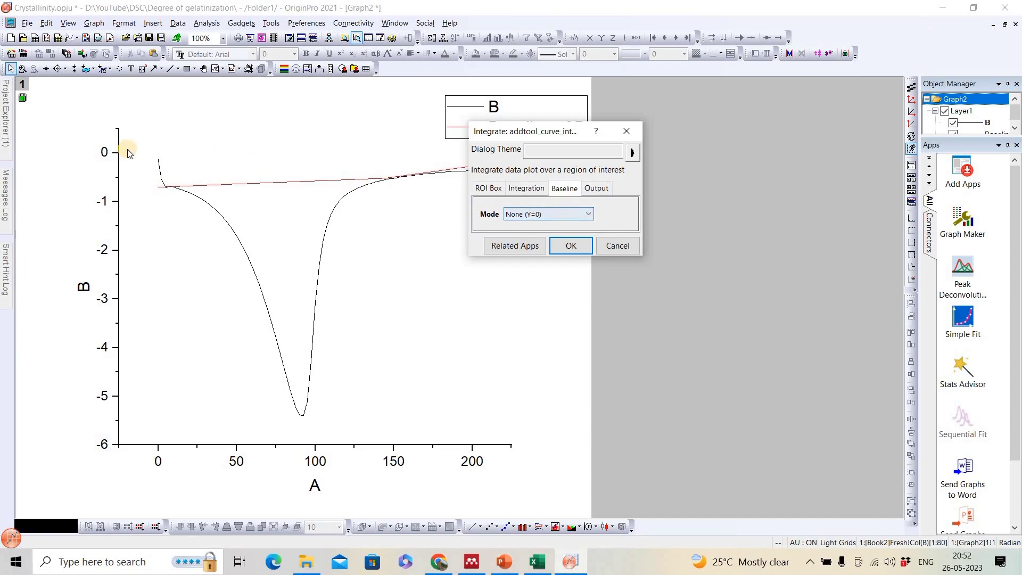
pyautogui.click(586, 215)
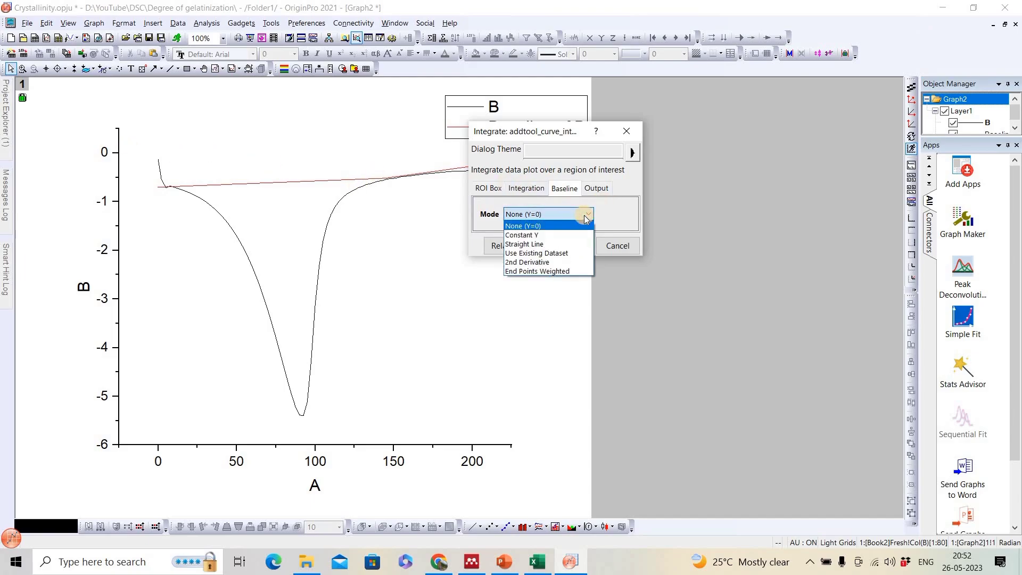
pyautogui.click(554, 253)
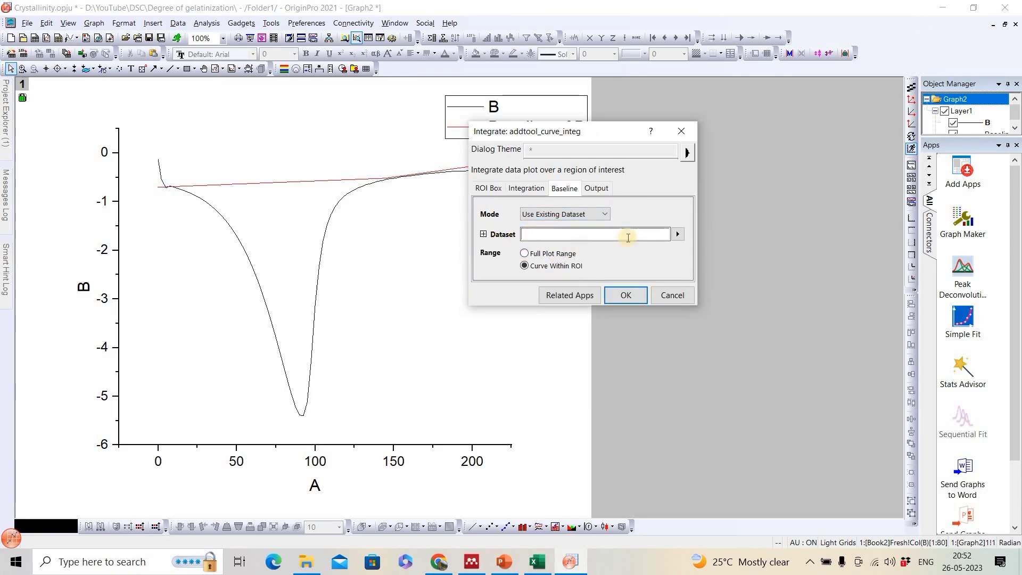
pyautogui.click(676, 235)
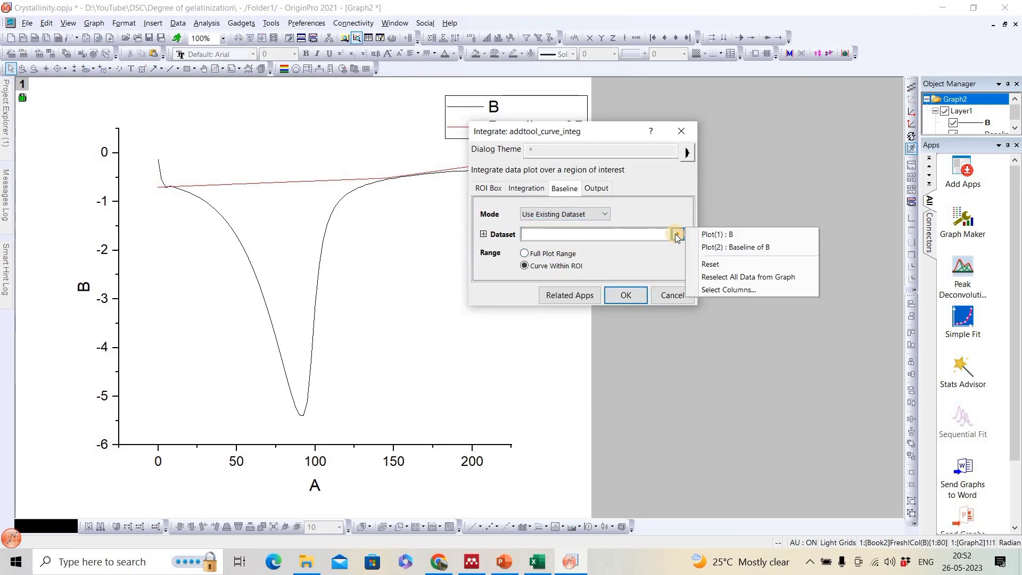
pyautogui.click(762, 248)
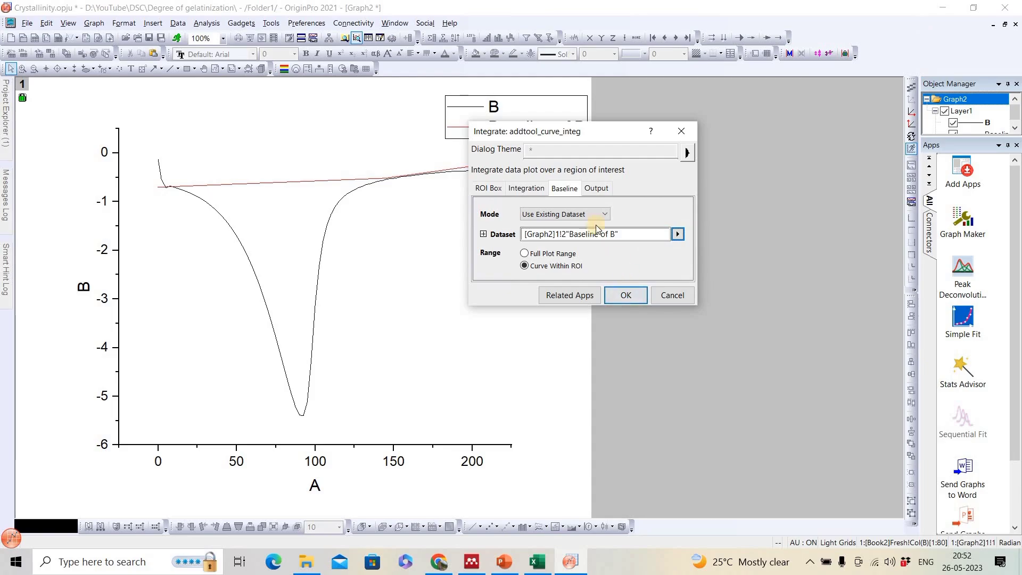
# - Set the integral curve to Restrict to Rectangle and apply the Integrate gadget to the Fresh graph
pyautogui.click(528, 188)
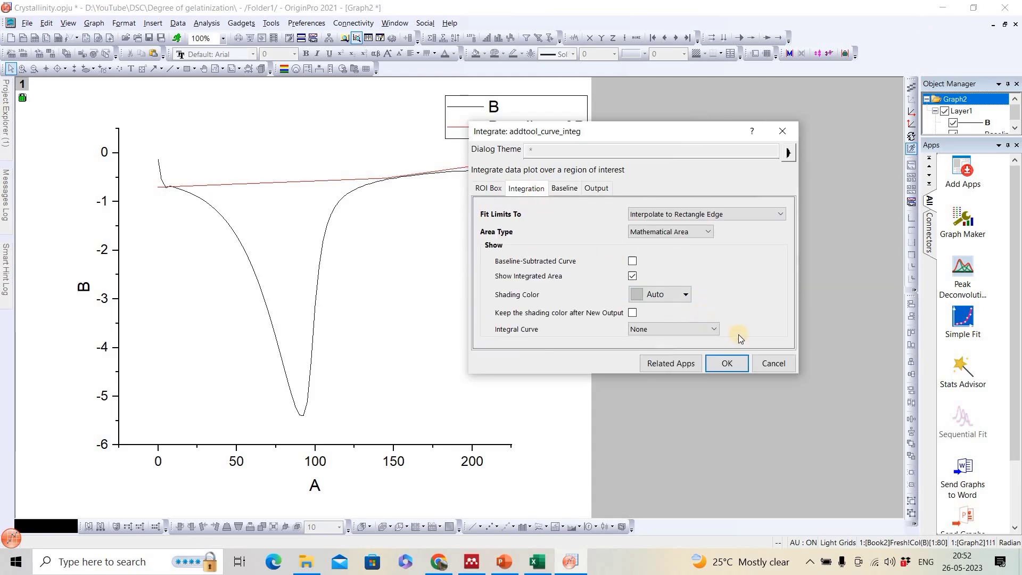
pyautogui.click(719, 333)
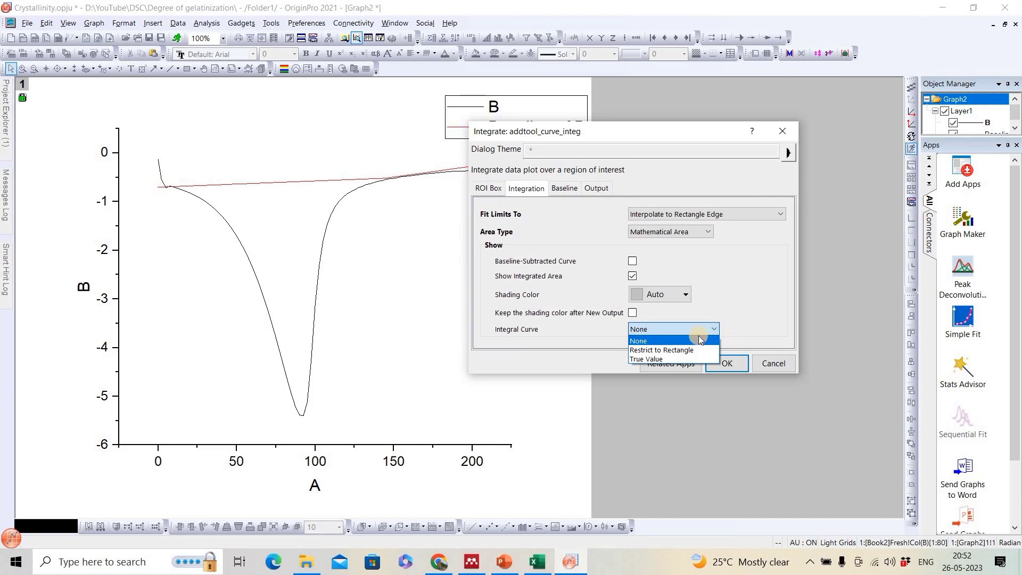
pyautogui.click(673, 349)
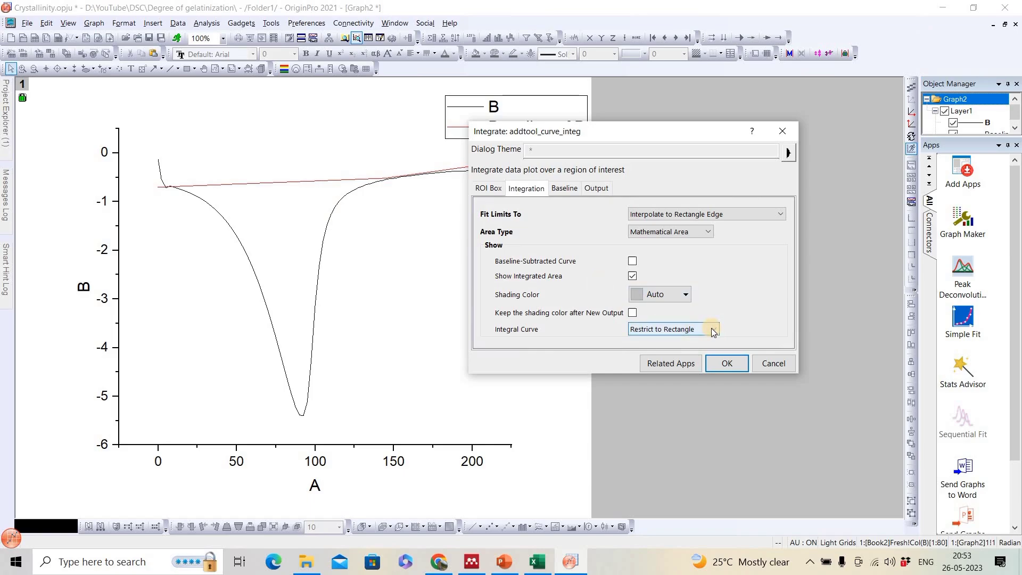
pyautogui.click(724, 364)
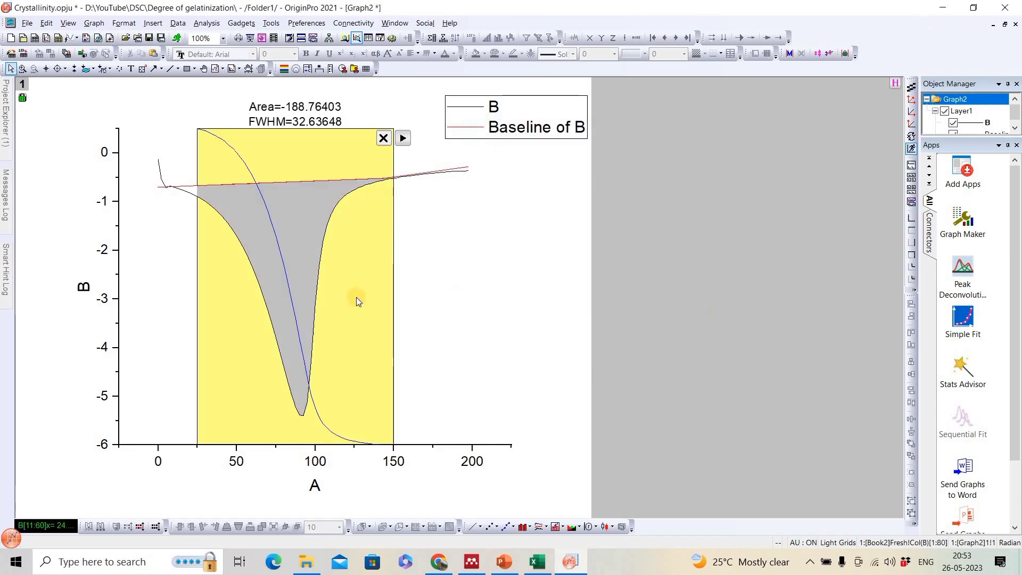
# - Widen the integration region on the Fresh curve to span from about A = 9.7 to 154.4
pyautogui.click(232, 288)
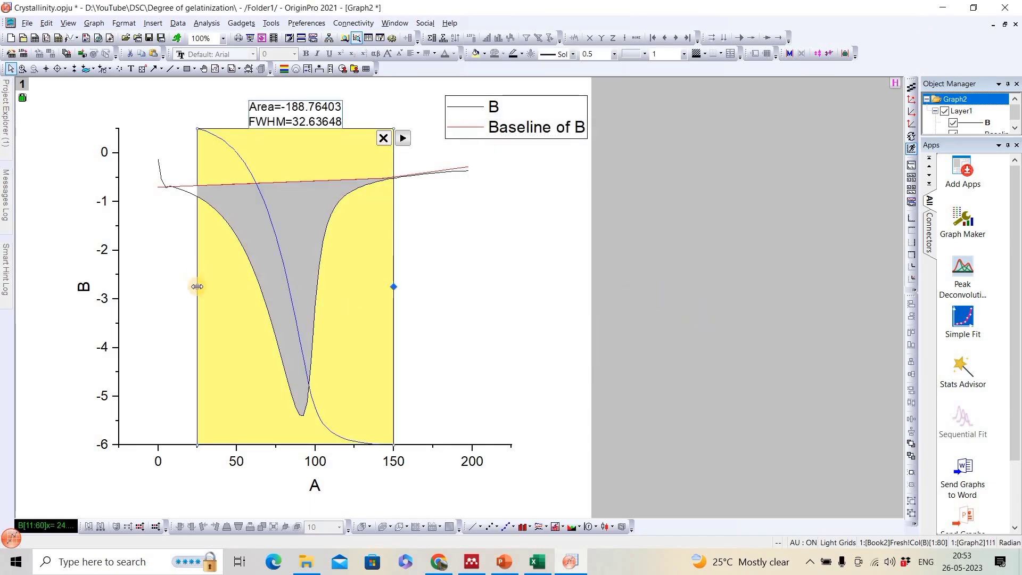
pyautogui.moveTo(182, 283); pyautogui.dragTo(173, 283)
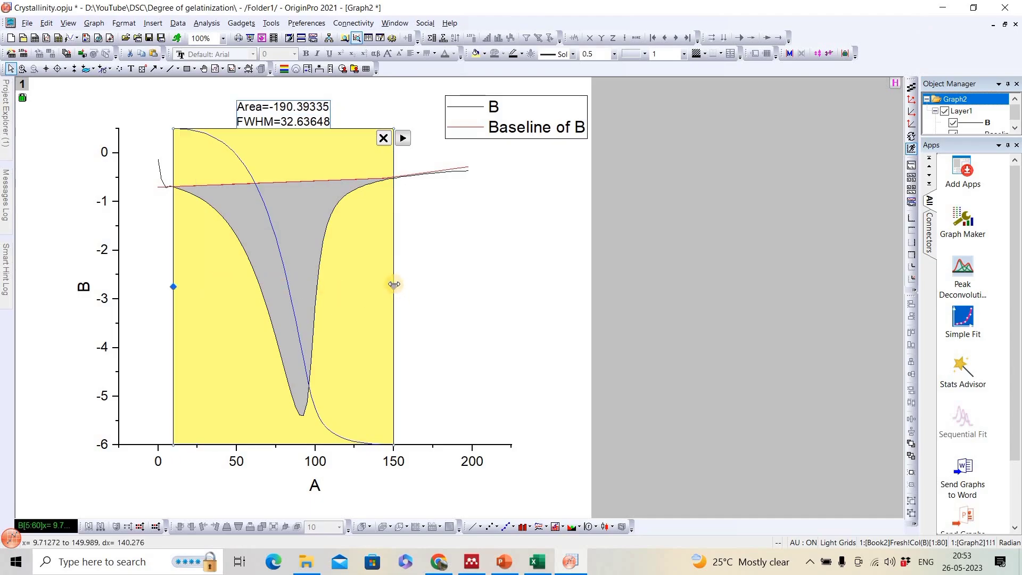
pyautogui.moveTo(394, 283); pyautogui.dragTo(401, 284)
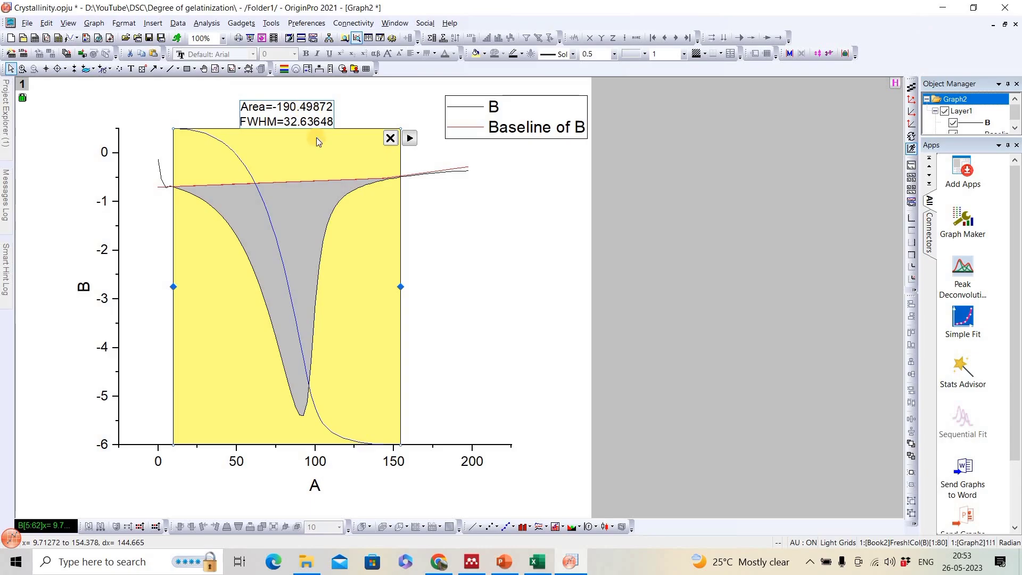
# - Switch to the Excel worksheet and enter 190.50 in B4 as the area of the untreated sample
pyautogui.click(542, 560)
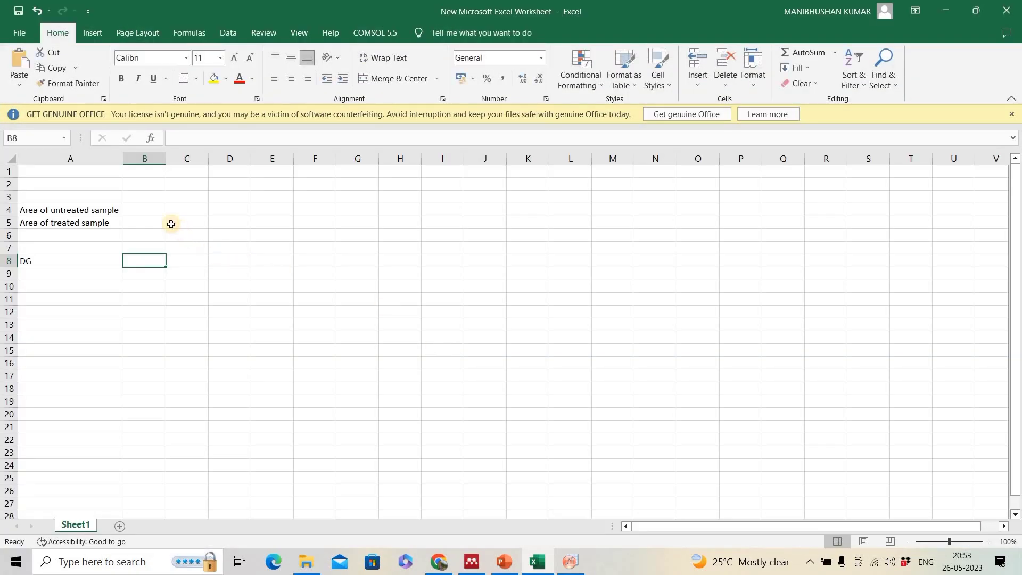
pyautogui.click(151, 211)
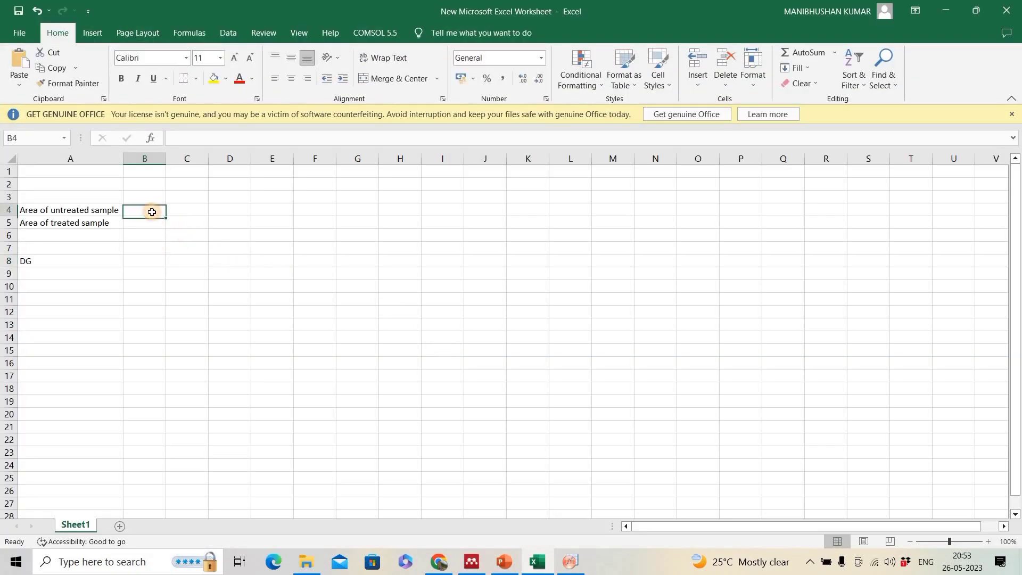
pyautogui.write('190.50')
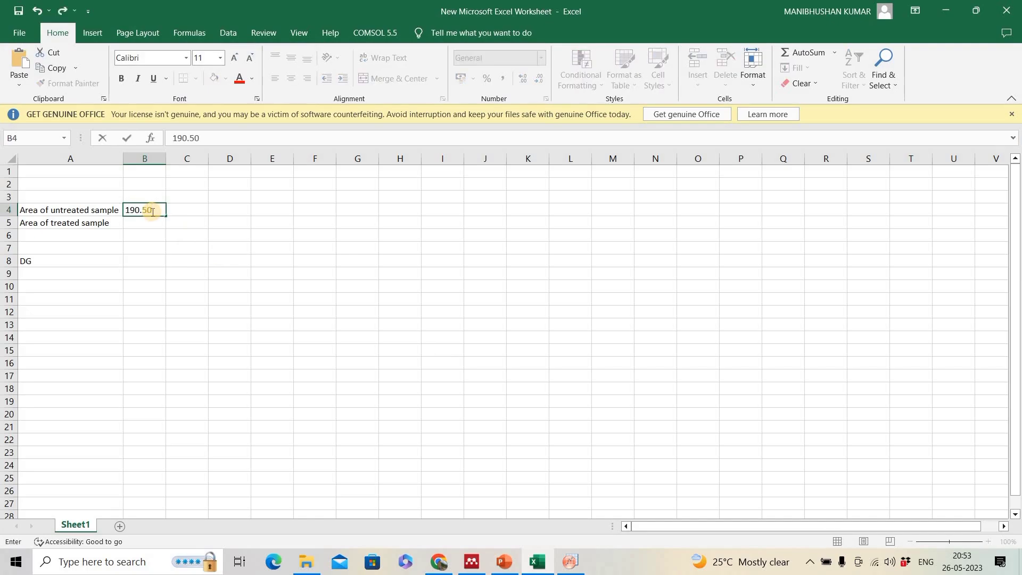
pyautogui.click(264, 238)
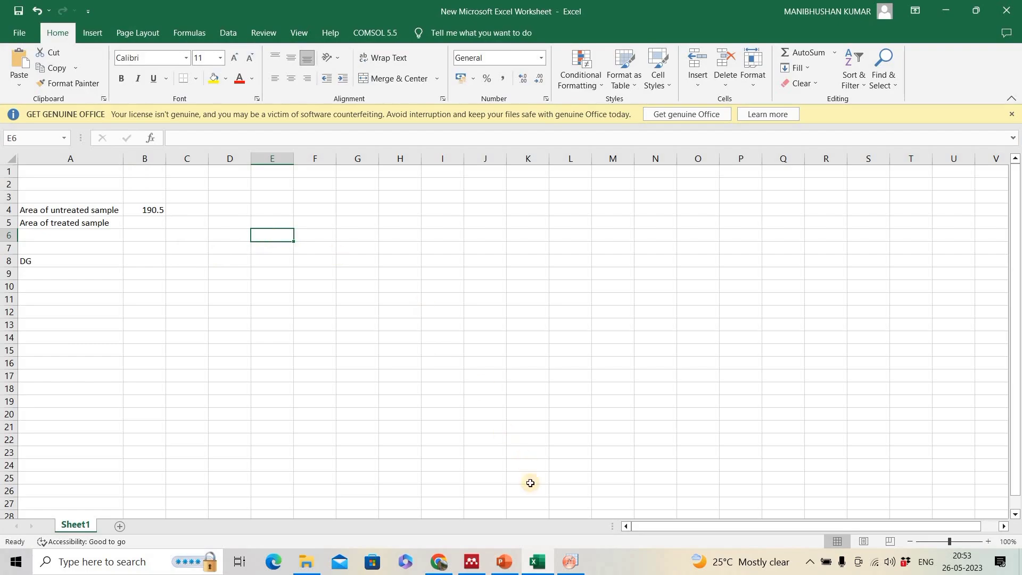
# - Return to OriginPro, put away the Fresh graph and plot the Blanch data of Book1 as a line graph
pyautogui.click(570, 562)
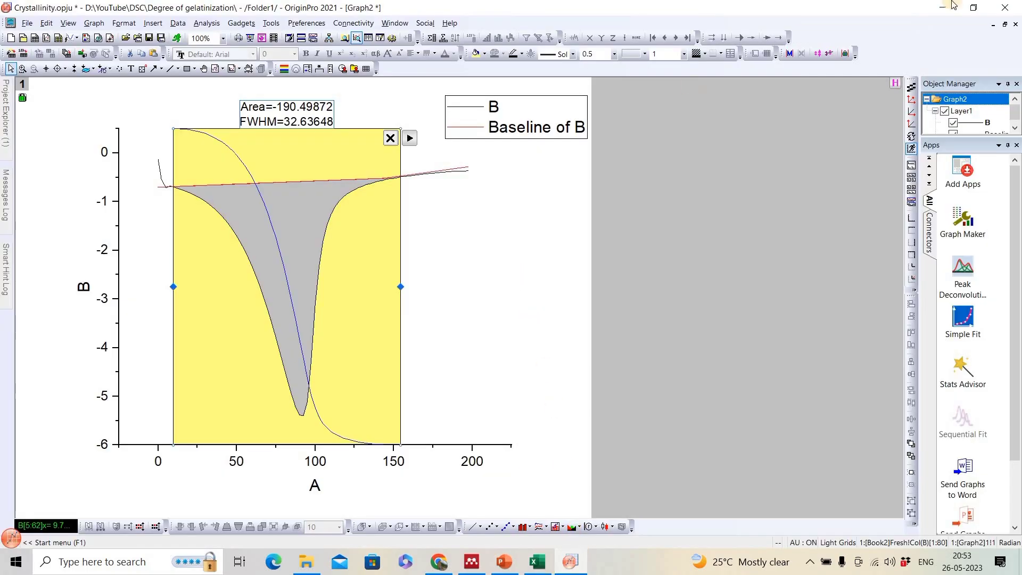
pyautogui.click(1011, 25)
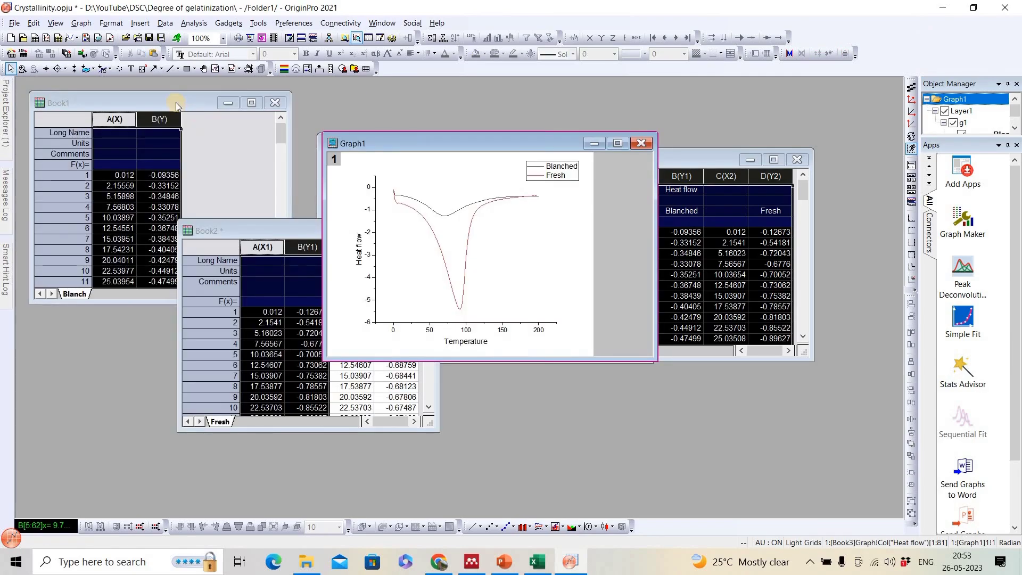
pyautogui.moveTo(175, 102); pyautogui.dragTo(301, 145)
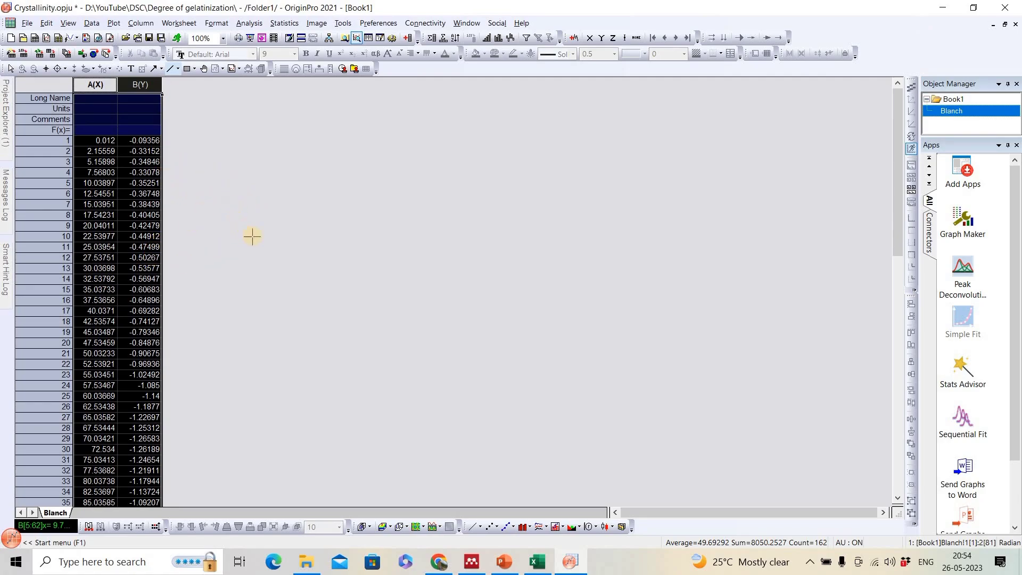
pyautogui.click(114, 23)
pyautogui.click(247, 58)
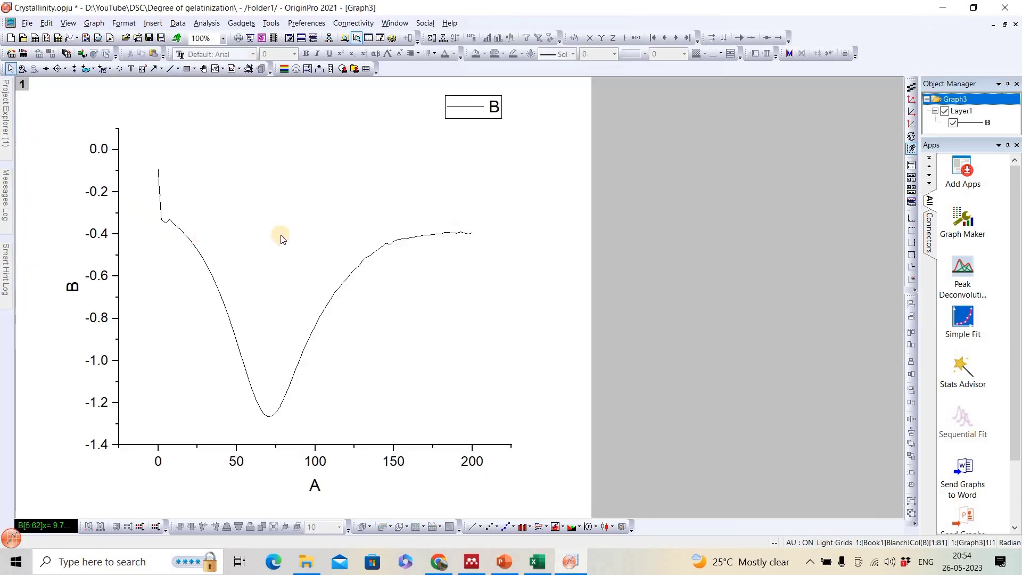
pyautogui.click(170, 69)
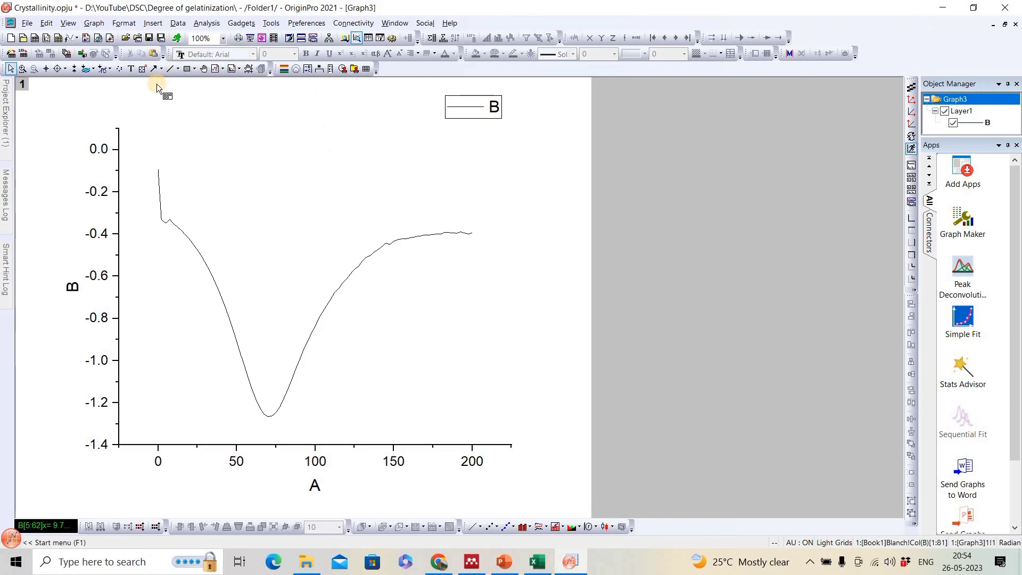
pyautogui.press('Escape')
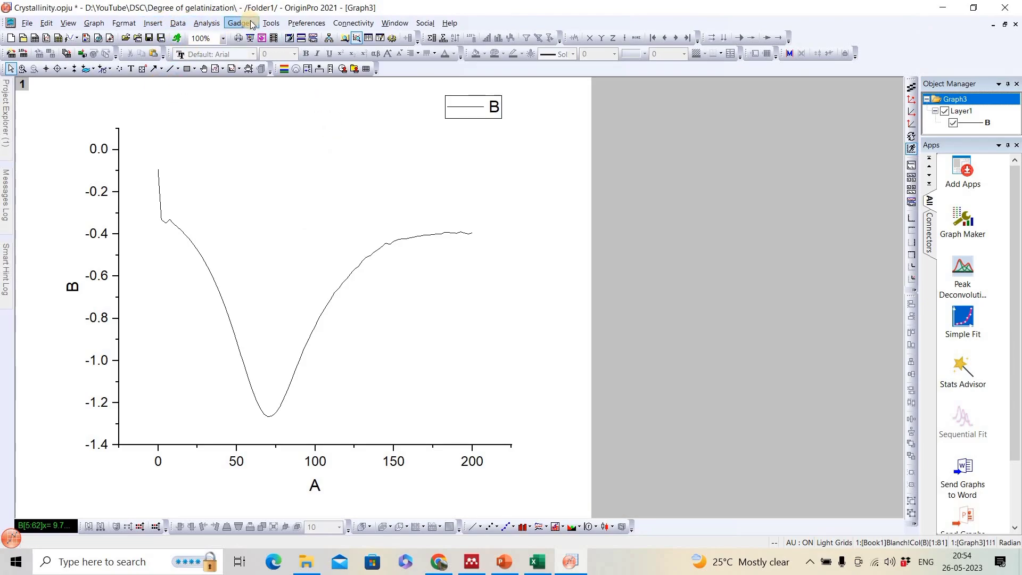
# - Start the Peak Analyzer on the Blanch curve with the goal Create Baseline and disable automatic anchor point finding
pyautogui.click(207, 23)
pyautogui.moveTo(281, 104)
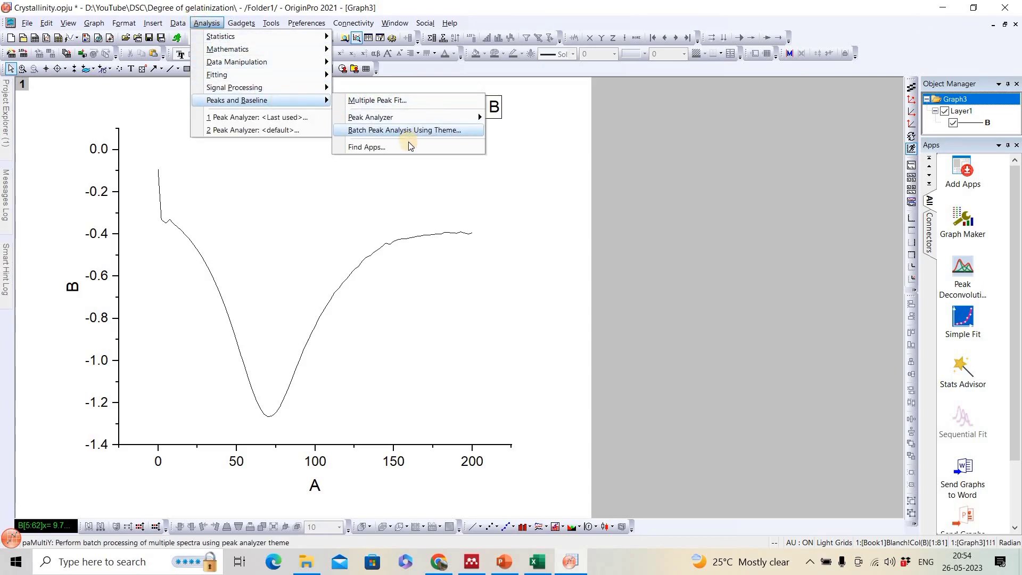
pyautogui.moveTo(477, 113)
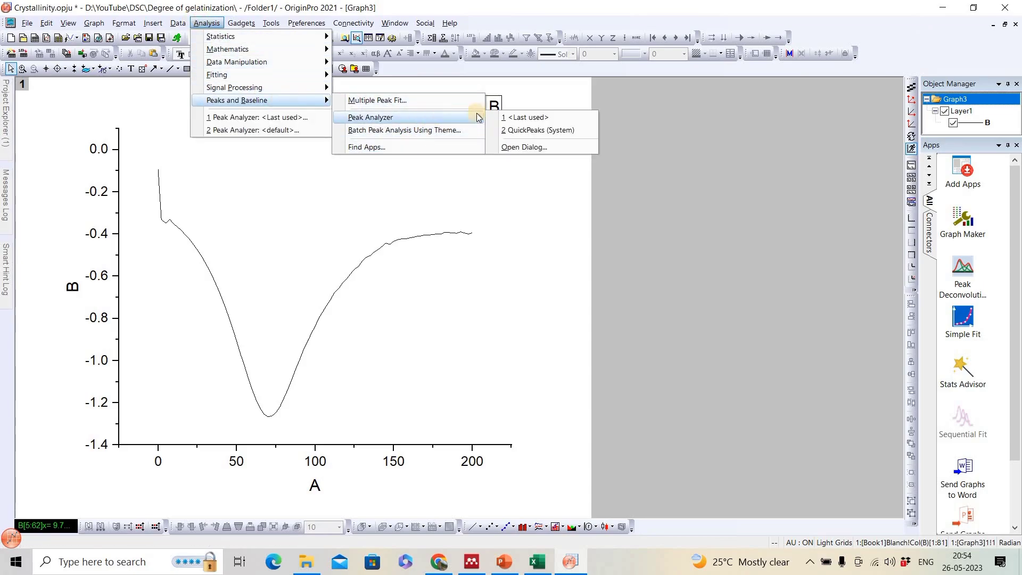
pyautogui.click(536, 142)
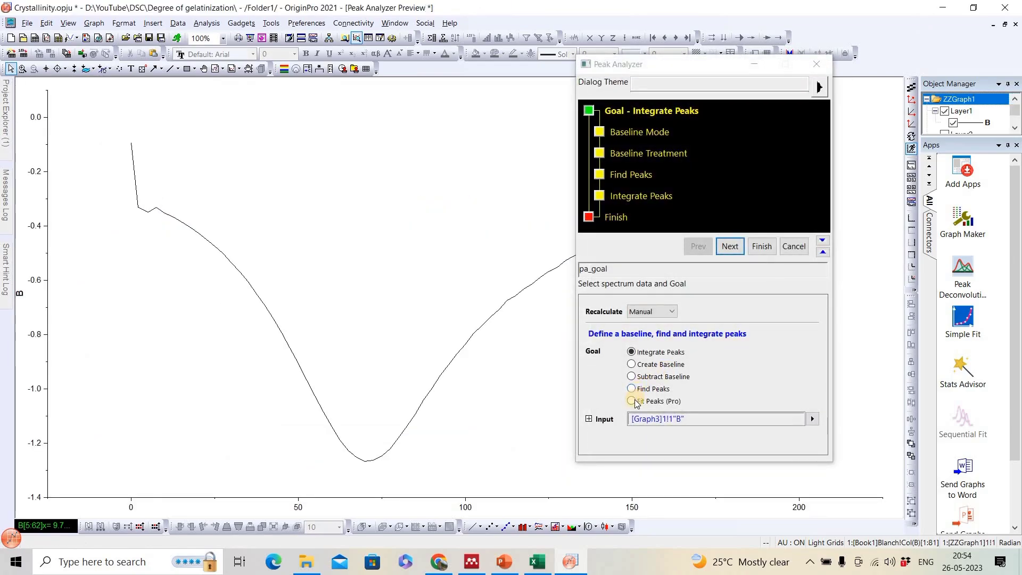
pyautogui.click(633, 365)
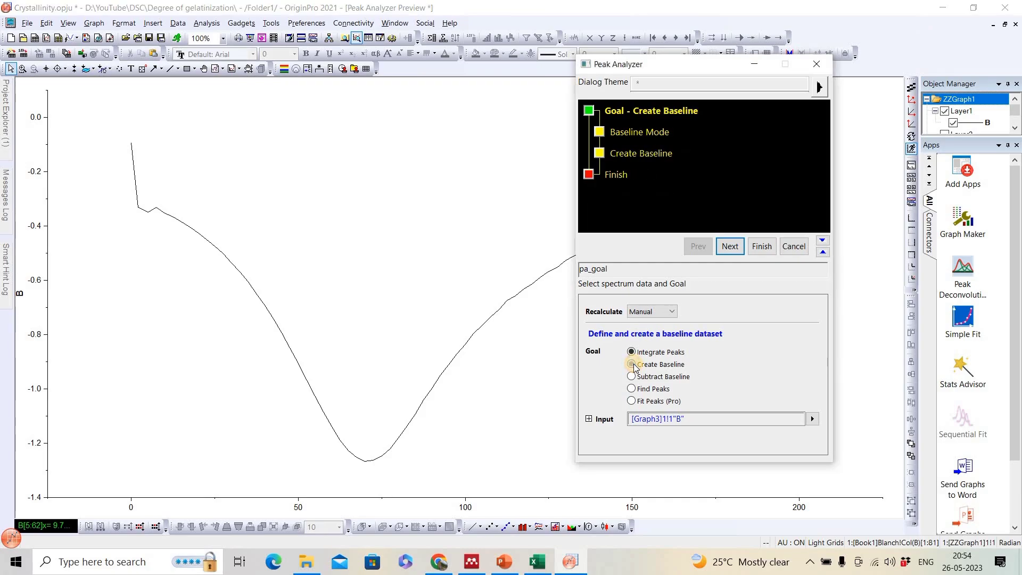
pyautogui.click(723, 243)
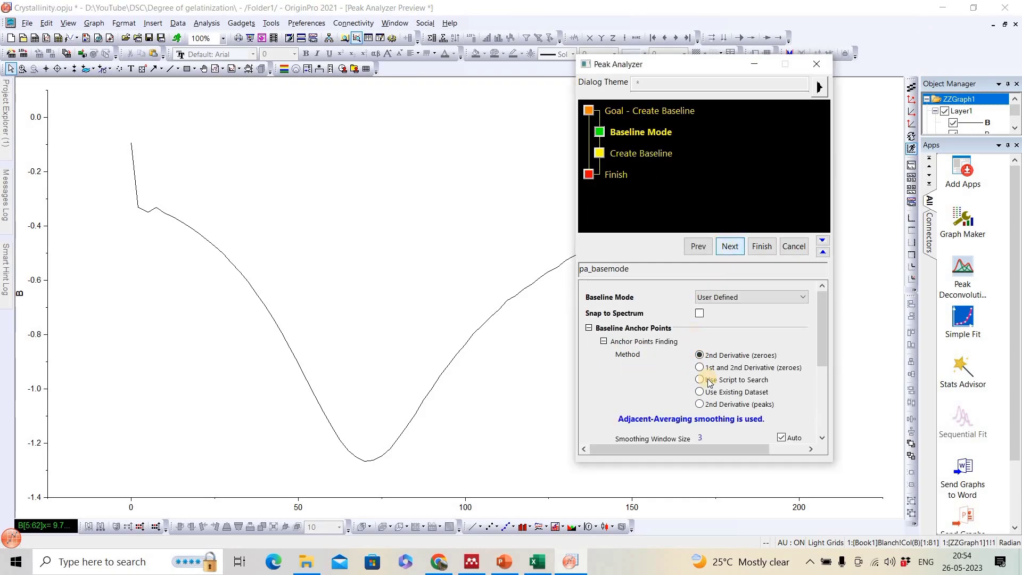
pyautogui.scroll(-3, 709, 379)
pyautogui.scroll(-1, 710, 379)
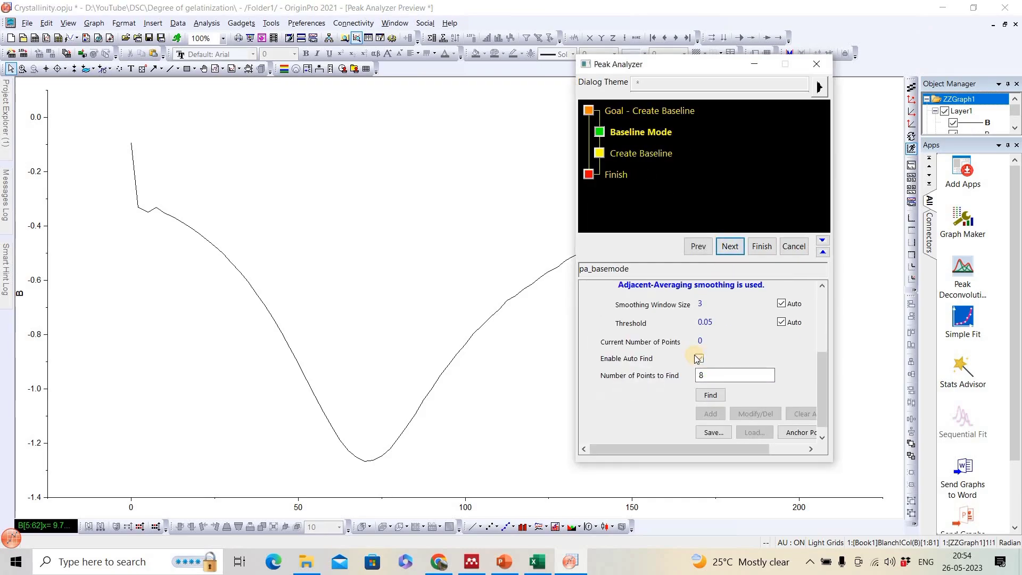
pyautogui.click(700, 358)
pyautogui.scroll(-1, 732, 397)
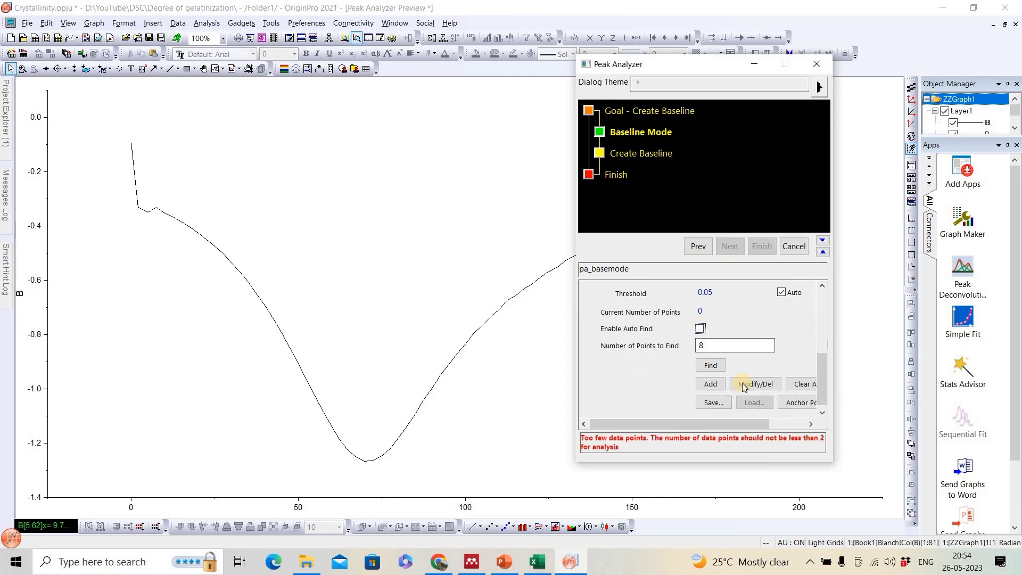
# - Add three anchor points on the Blanch curve at about A = 10, 159 and 181 and create the baseline with Line interpolation
pyautogui.click(711, 384)
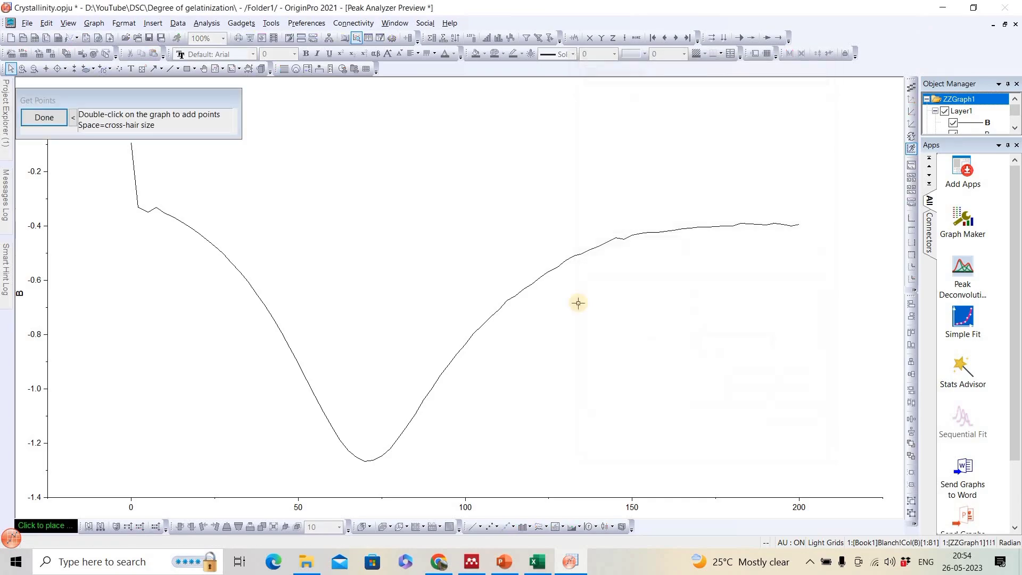
pyautogui.doubleClick(166, 213)
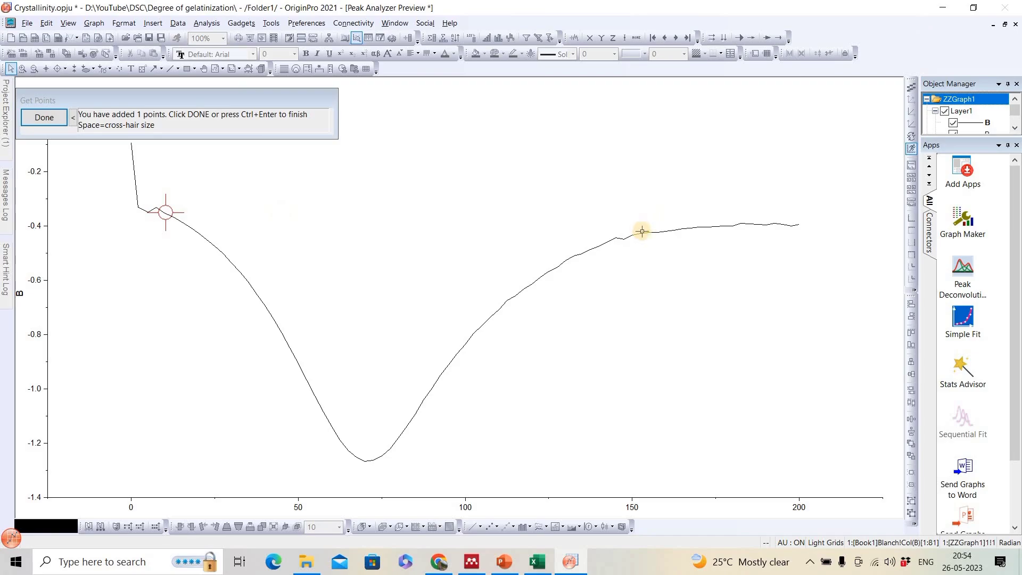
pyautogui.doubleClick(662, 231)
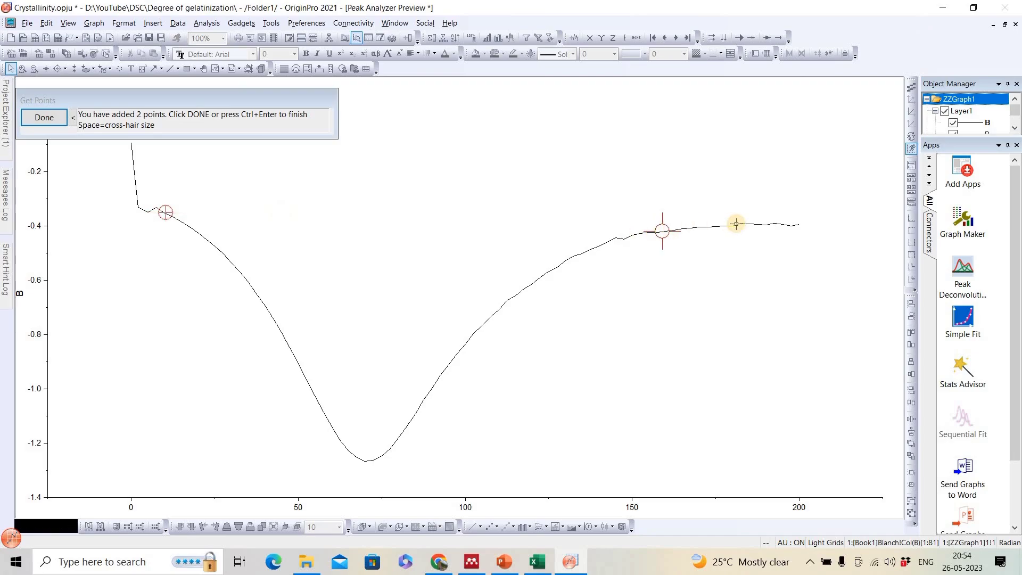
pyautogui.doubleClick(736, 224)
pyautogui.click(43, 116)
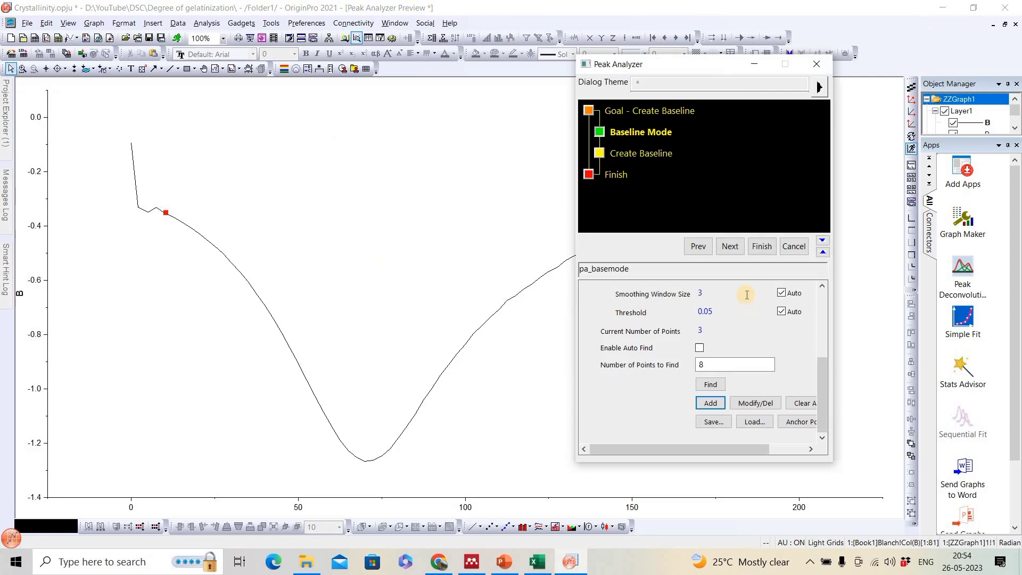
pyautogui.click(731, 248)
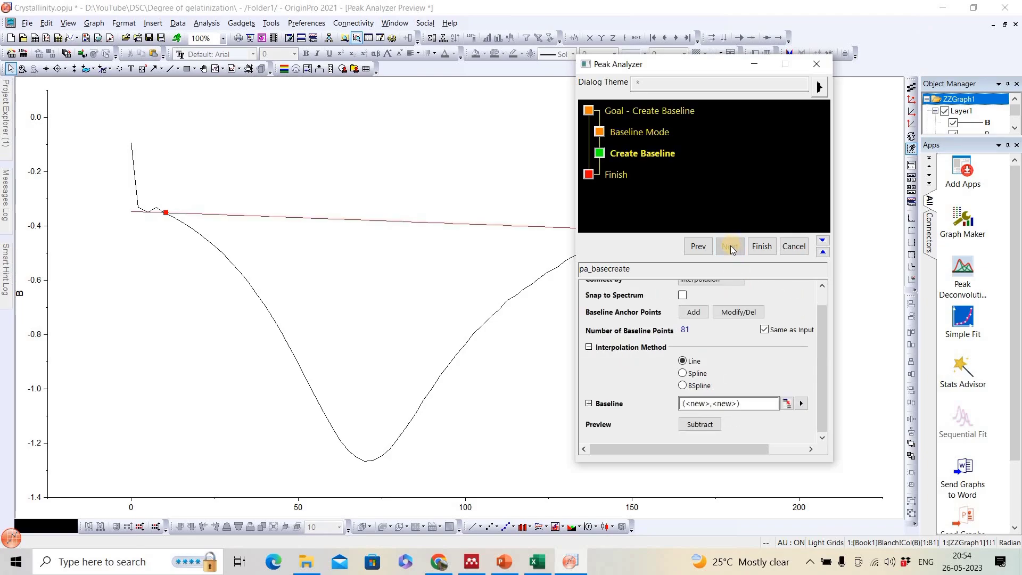
pyautogui.click(767, 248)
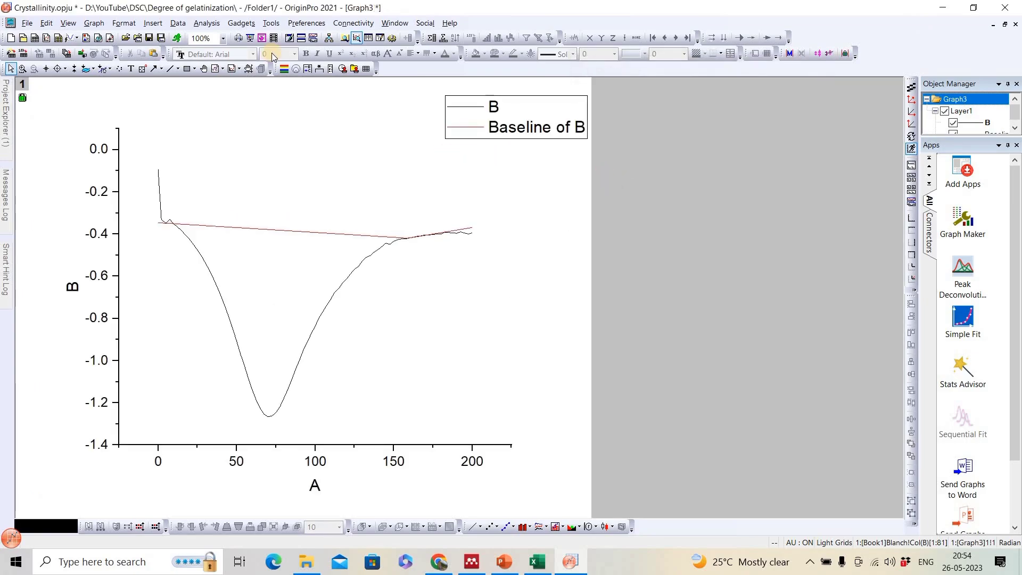
# - Start the Integrate gadget on the Blanch graph and set its baseline mode to Use Existing Dataset with Plot(2): Baseline of B
pyautogui.click(241, 23)
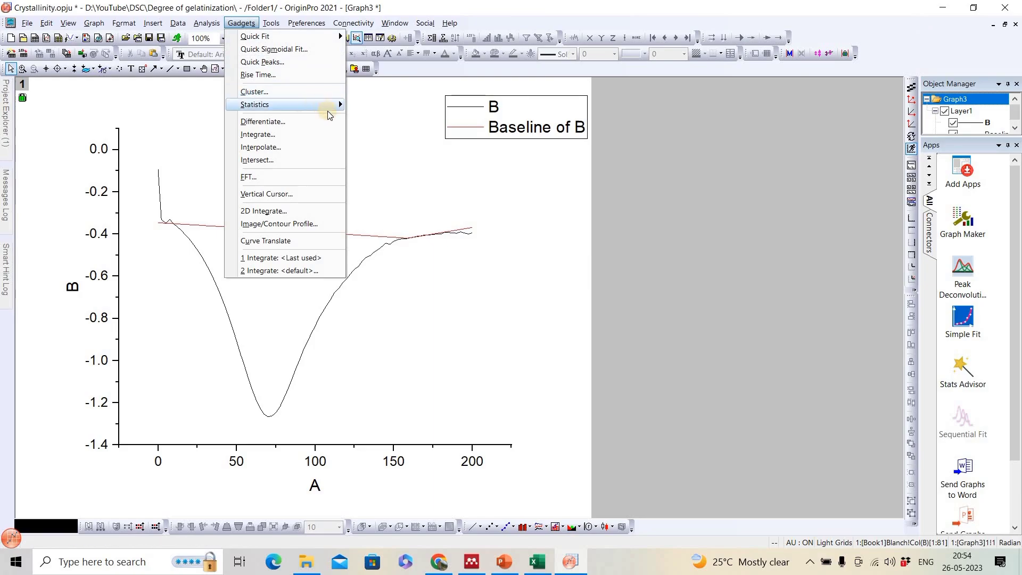
pyautogui.click(304, 135)
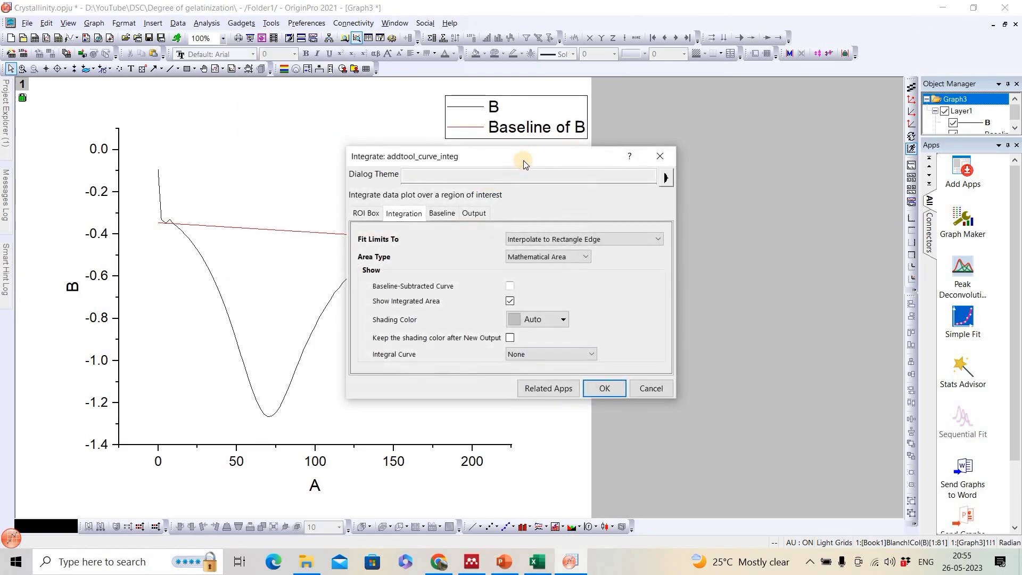
pyautogui.moveTo(522, 161); pyautogui.dragTo(648, 136)
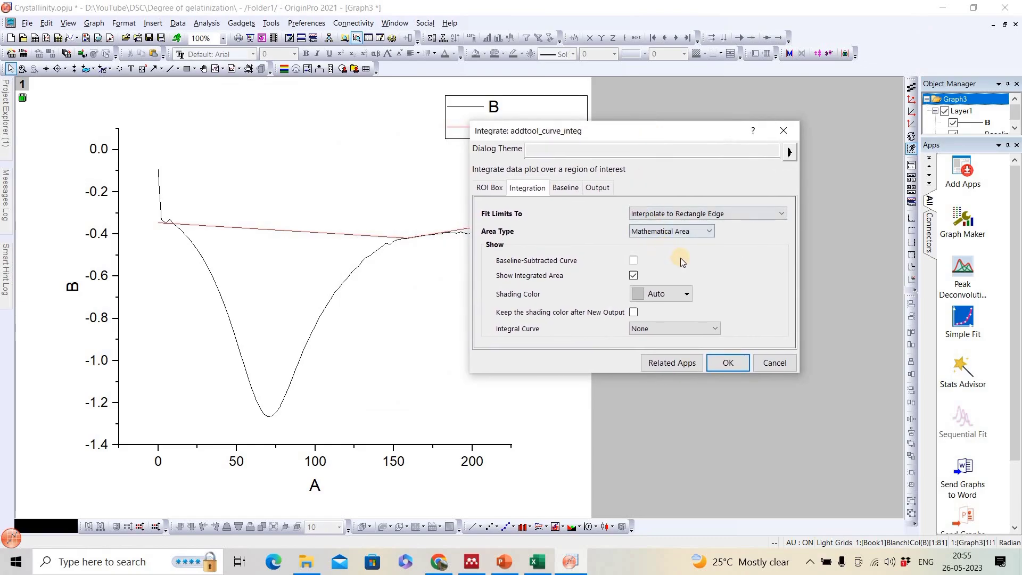
pyautogui.click(564, 187)
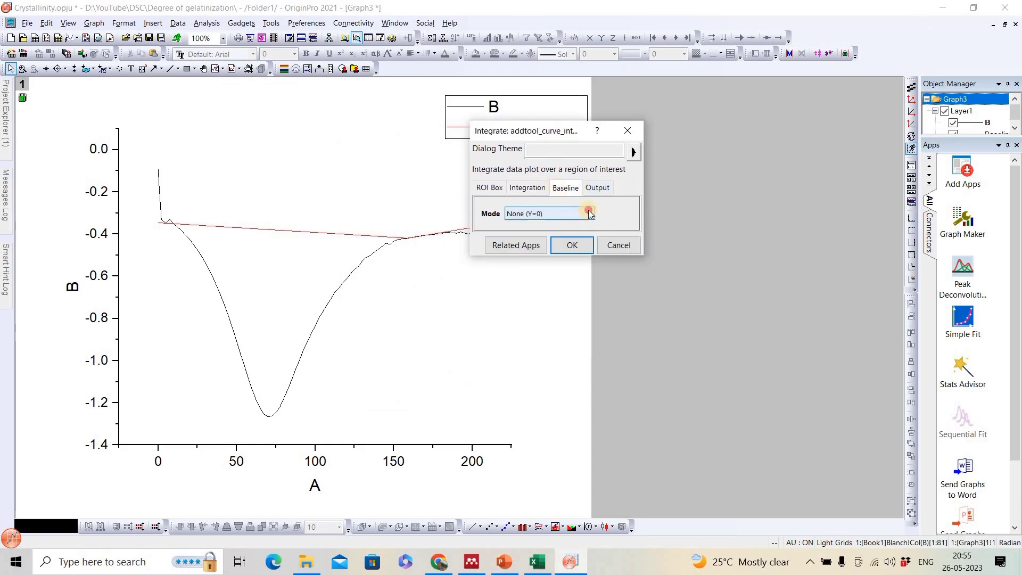
pyautogui.click(580, 214)
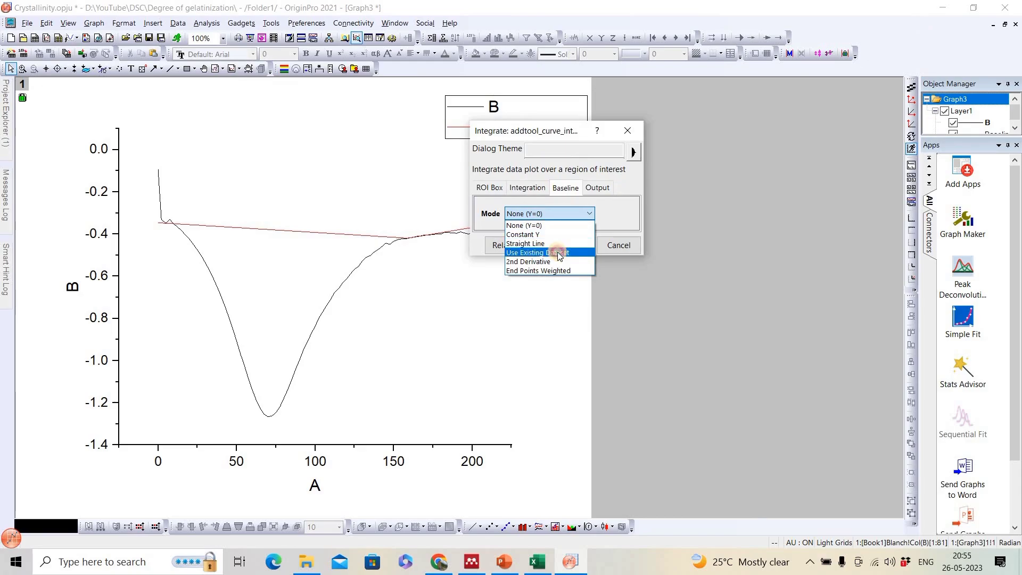
pyautogui.click(558, 253)
pyautogui.click(678, 234)
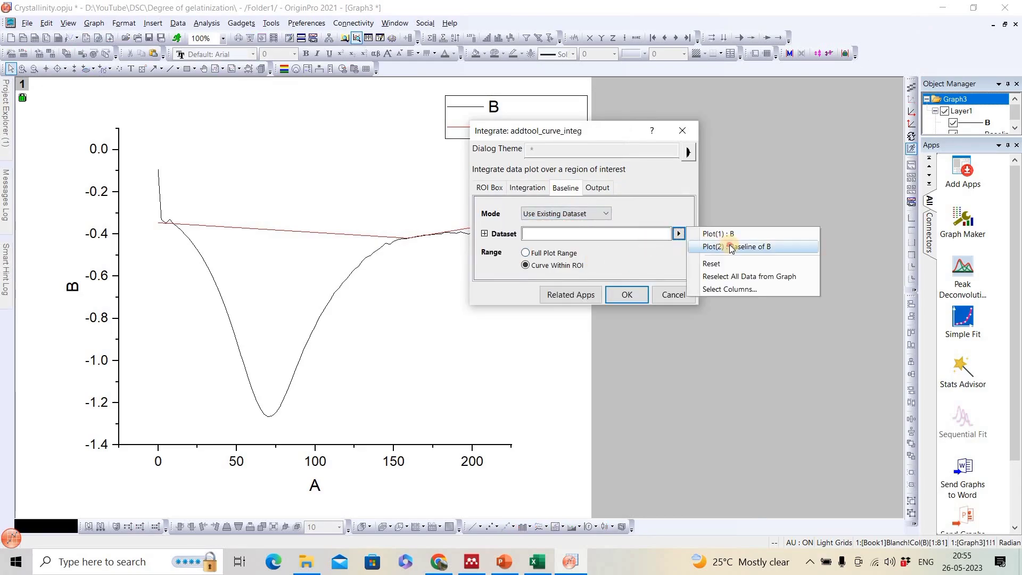
pyautogui.click(710, 246)
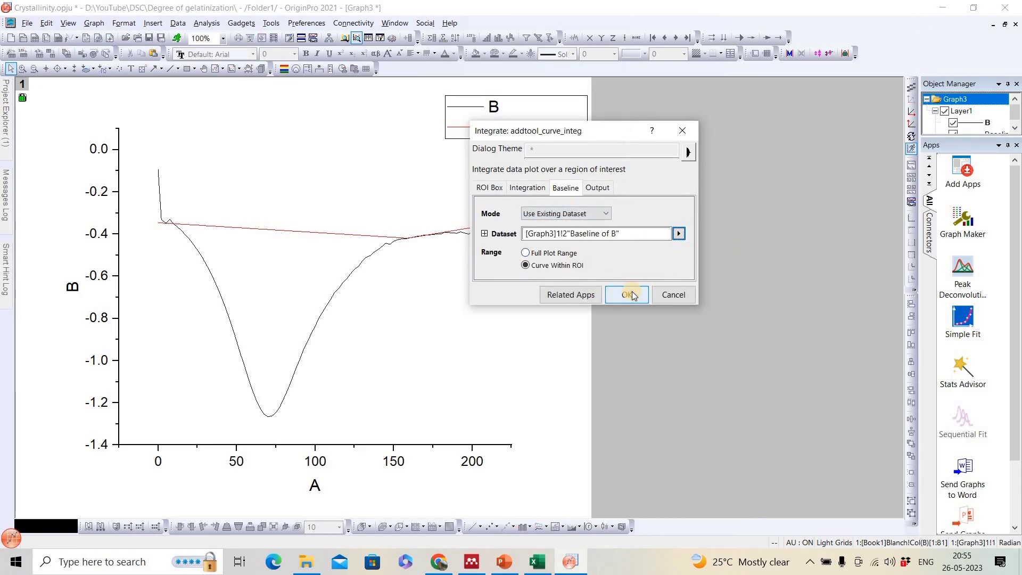
# - Set the integral curve to Restrict to Rectangle and apply the Integrate gadget to the graph
pyautogui.click(527, 187)
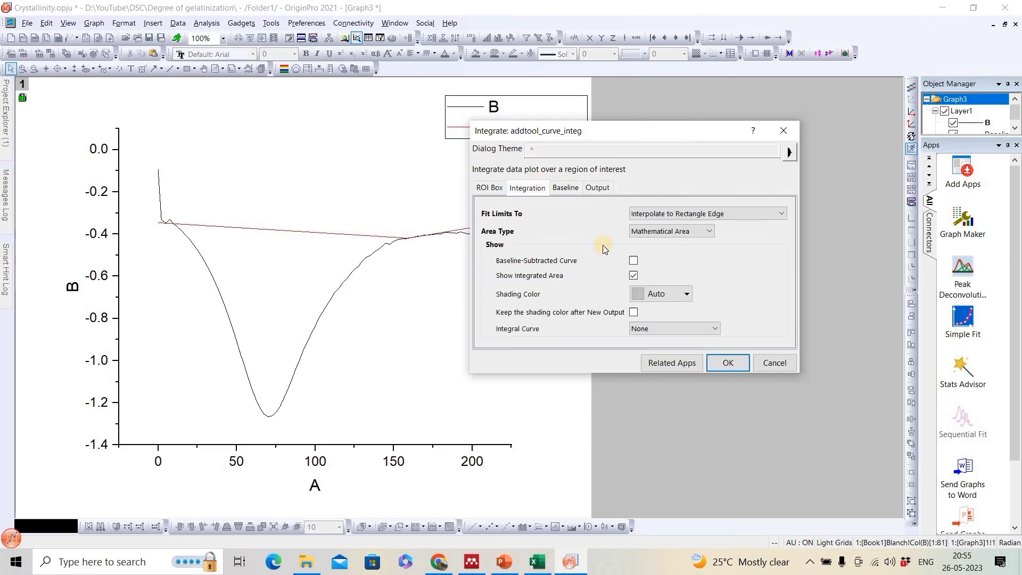
pyautogui.click(687, 327)
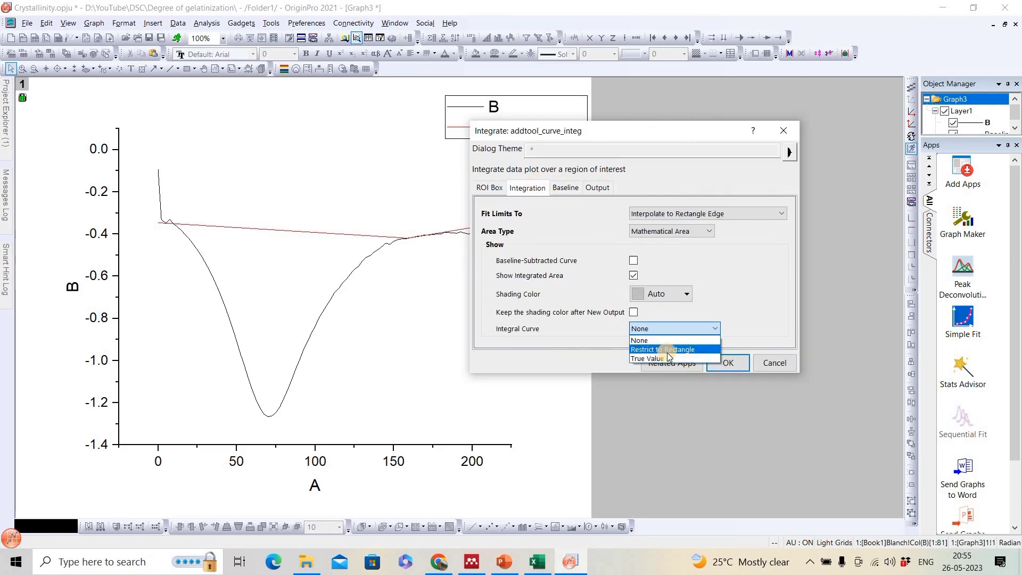
pyautogui.click(666, 350)
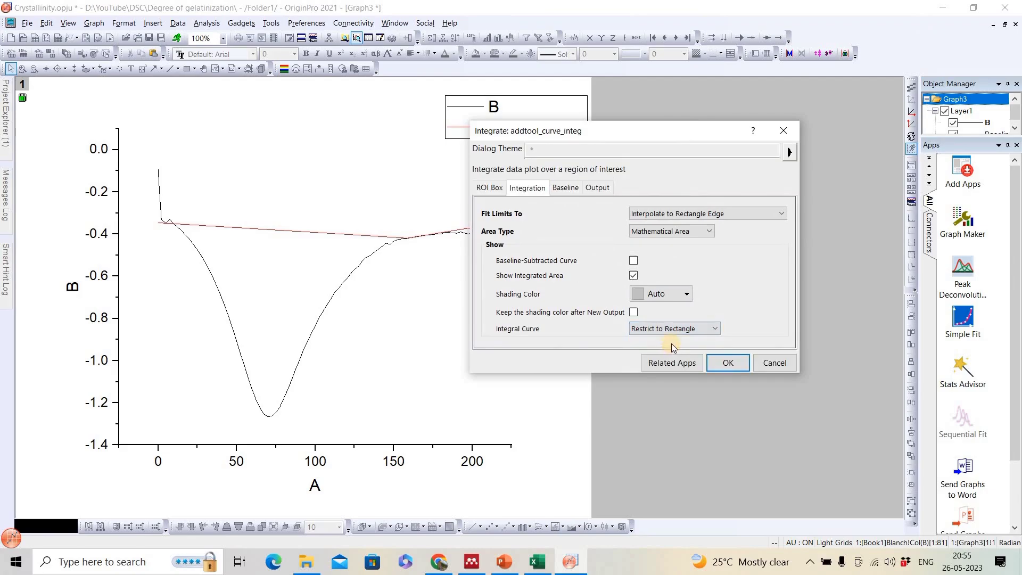
pyautogui.click(727, 363)
# - Widen the integration region to cover the whole Blanch peak, from about A = 9.4 to 156.8
pyautogui.click(219, 276)
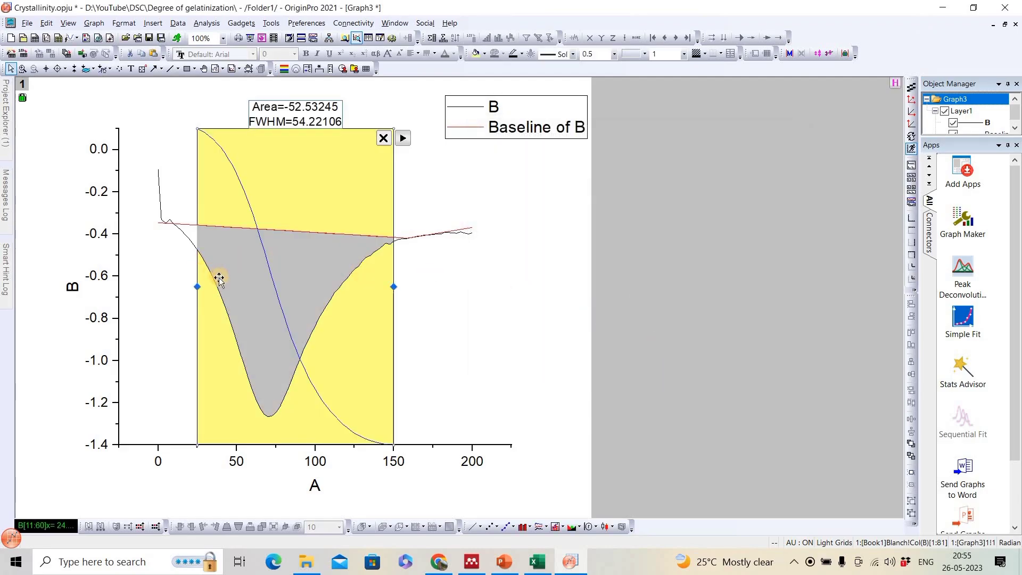
pyautogui.moveTo(200, 287); pyautogui.dragTo(172, 287)
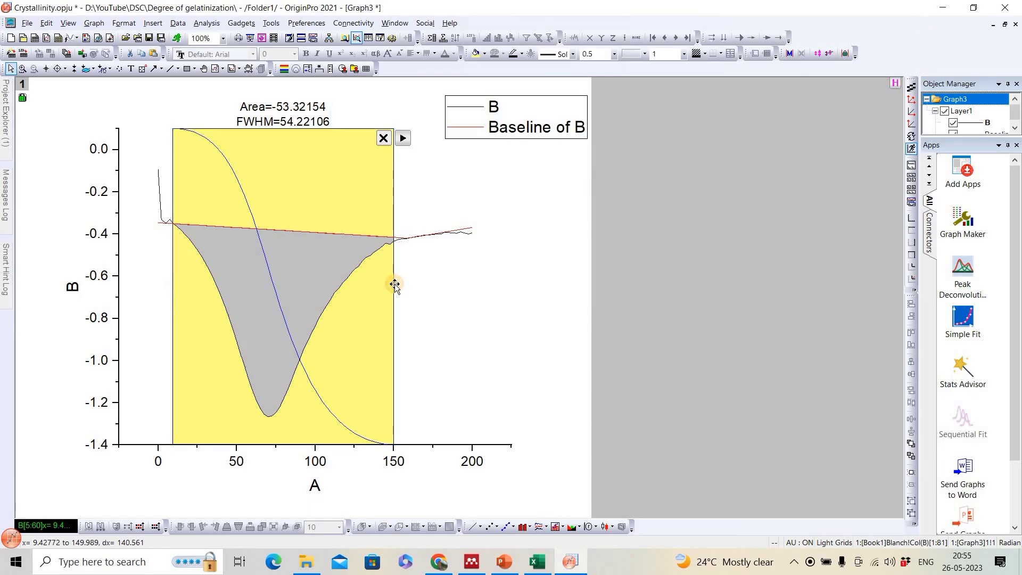
pyautogui.moveTo(392, 287); pyautogui.dragTo(400, 285)
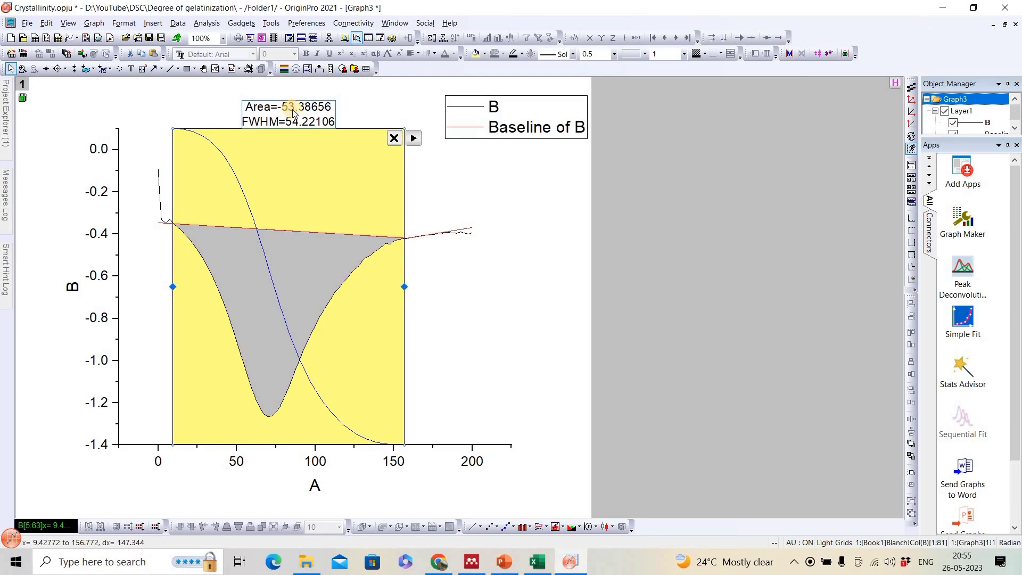
# - Switch to the Excel worksheet and enter 53.38 in B5 as the area of the treated sample
pyautogui.click(538, 562)
pyautogui.click(148, 221)
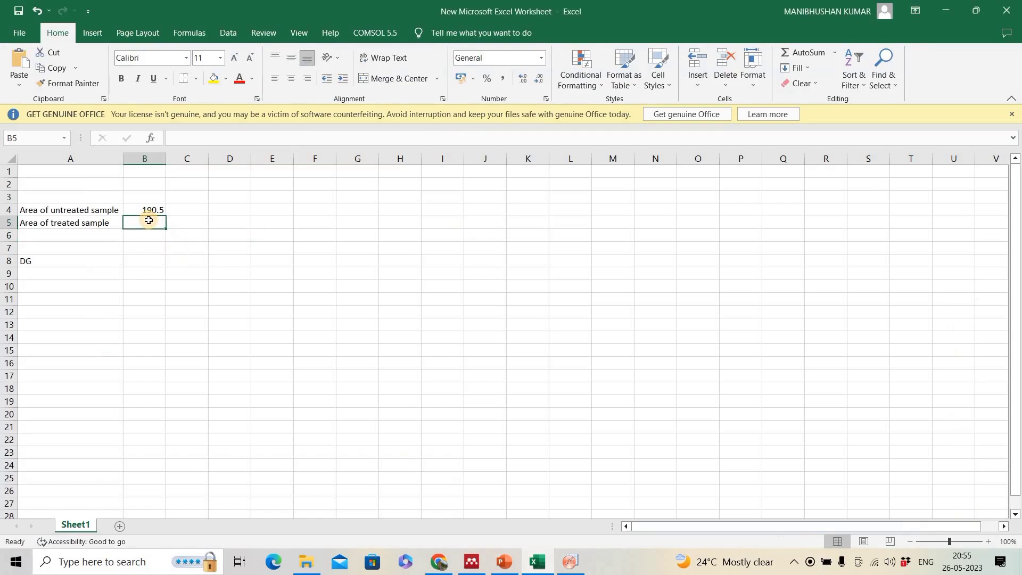
pyautogui.write('53.38')
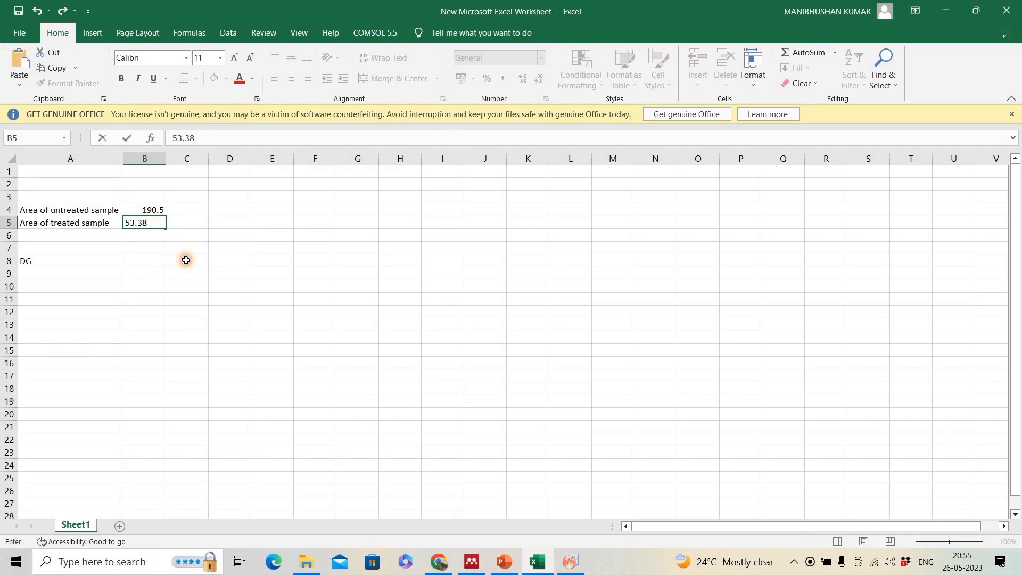
pyautogui.click(186, 259)
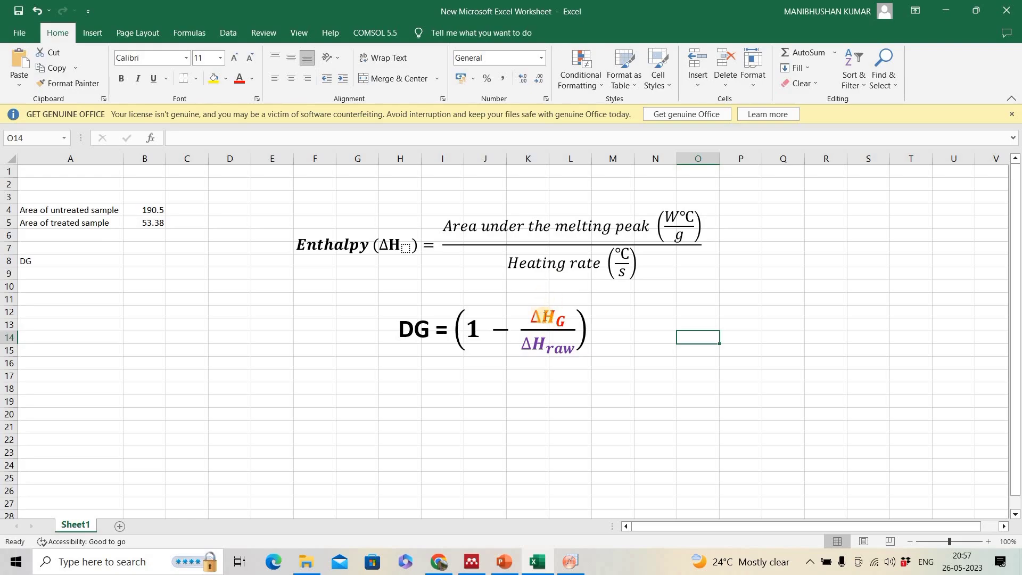
# - Calculate the ratio of treated to untreated area in B8 with the formula =B5/B4
pyautogui.click(156, 257)
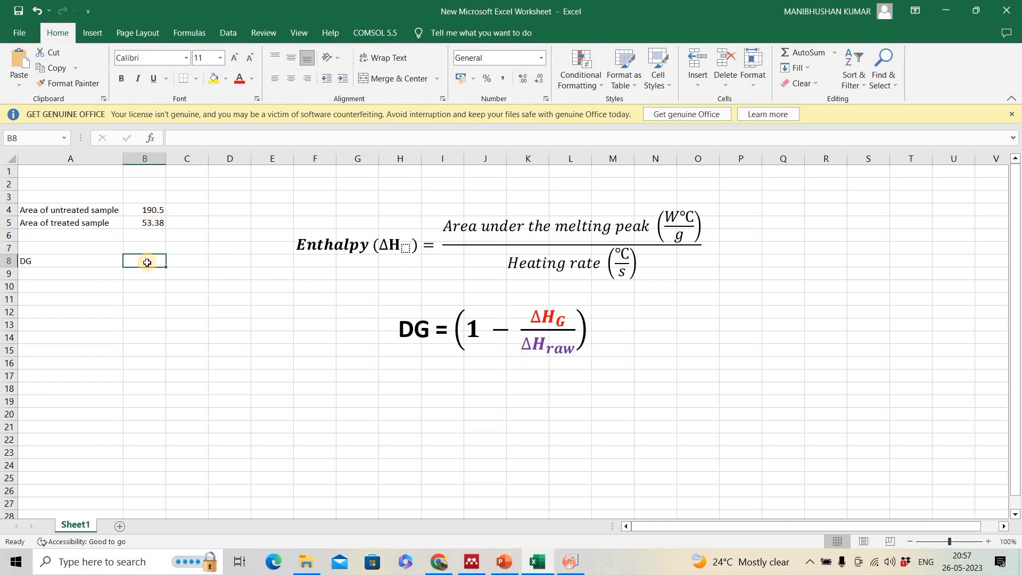
pyautogui.write('=')
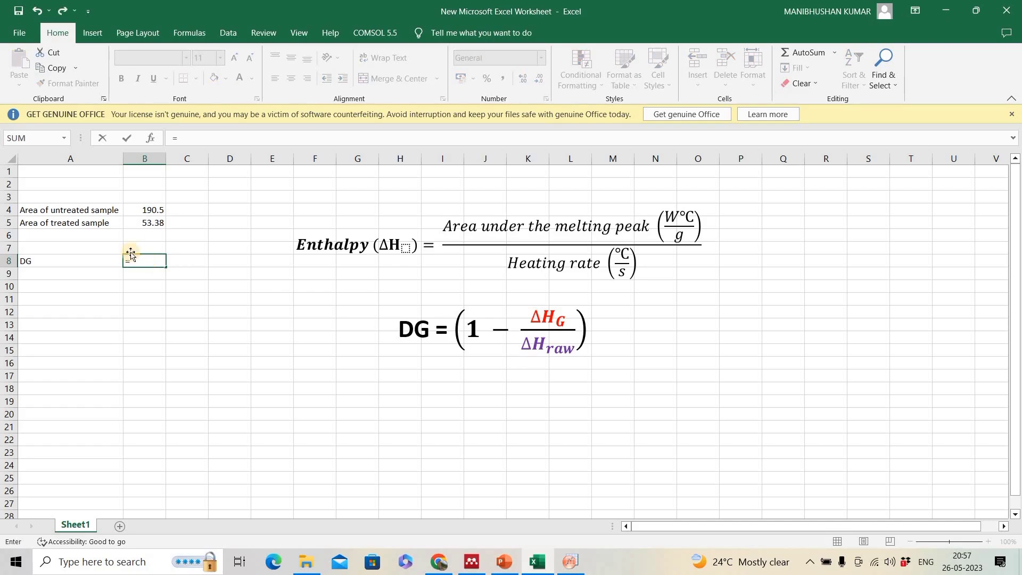
pyautogui.click(149, 222)
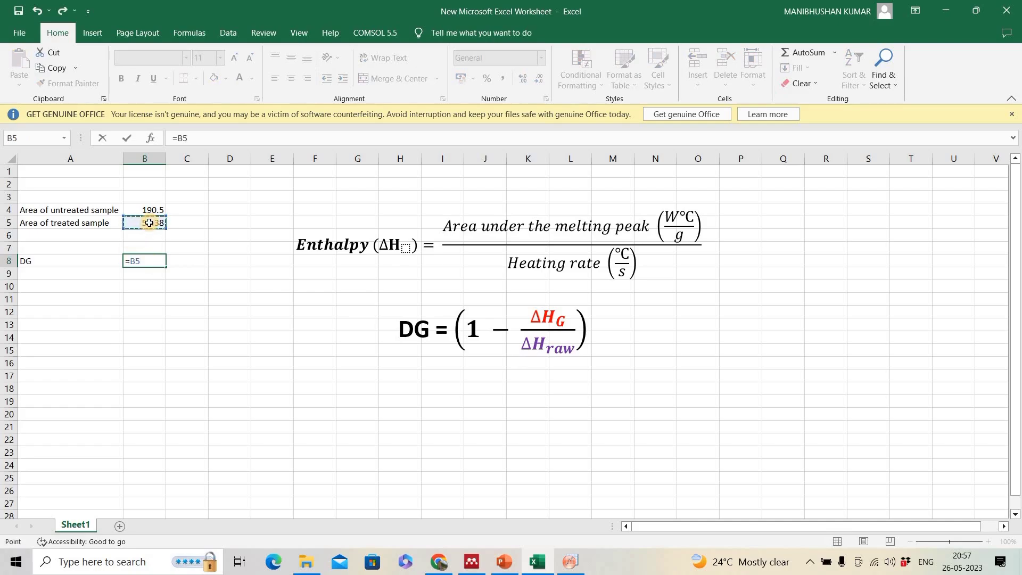
pyautogui.write('/')
pyautogui.click(151, 209)
pyautogui.press('Return')
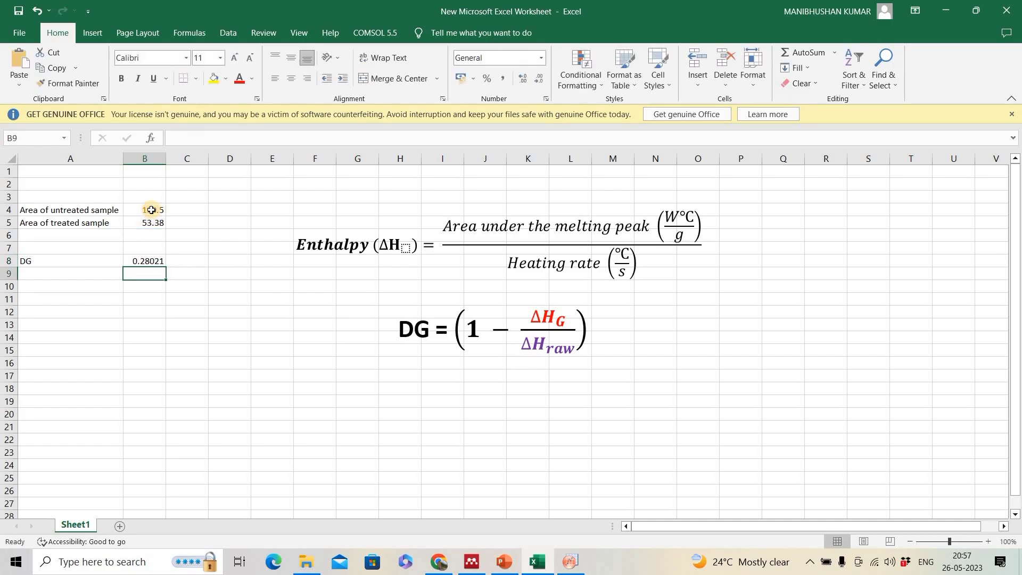
# - Calculate the degree of gelatinization in B10 by subtracting the area ratio from one with =1-B8
pyautogui.click(132, 289)
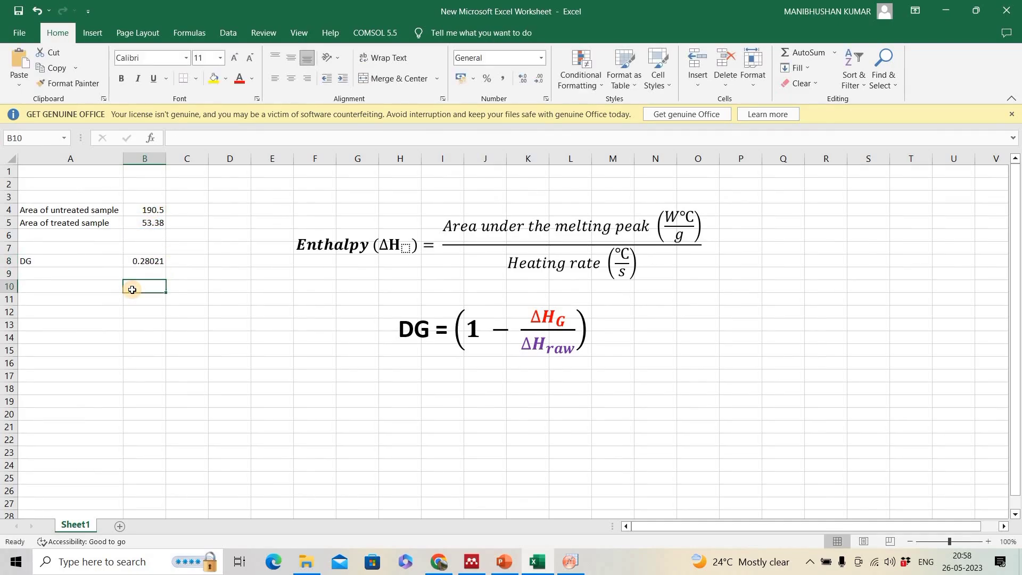
pyautogui.write('=1-')
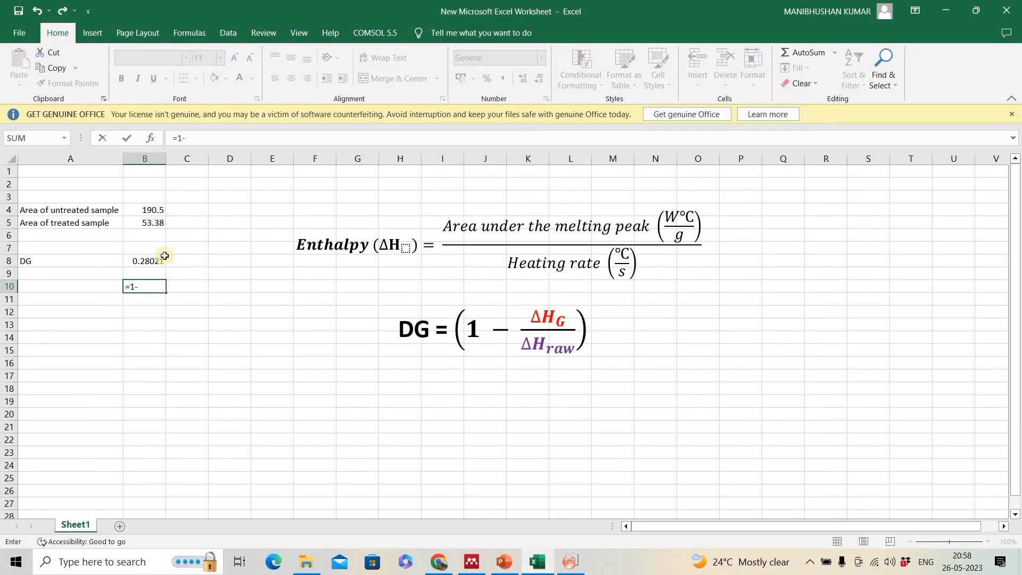
pyautogui.click(149, 261)
pyautogui.press('Return')
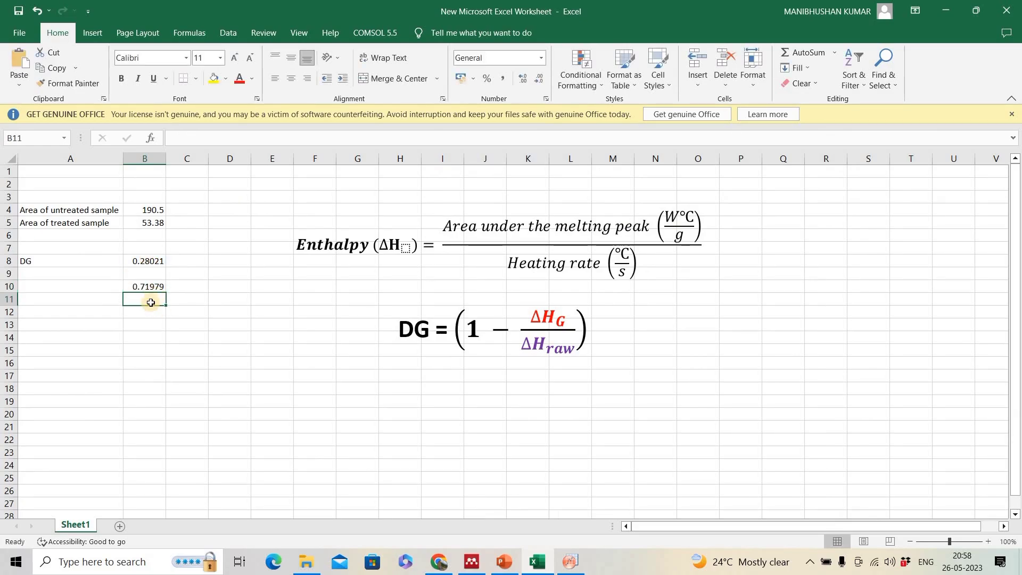
# - Convert the degree of gelatinization to a percentage in B11 with the formula =B10*100
pyautogui.write('=')
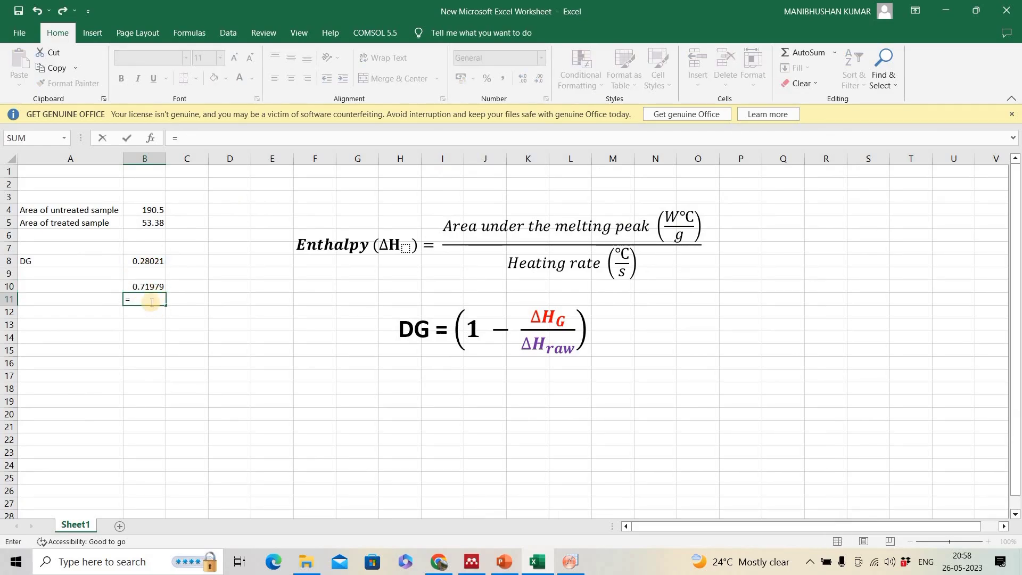
pyautogui.click(152, 284)
pyautogui.write('*')
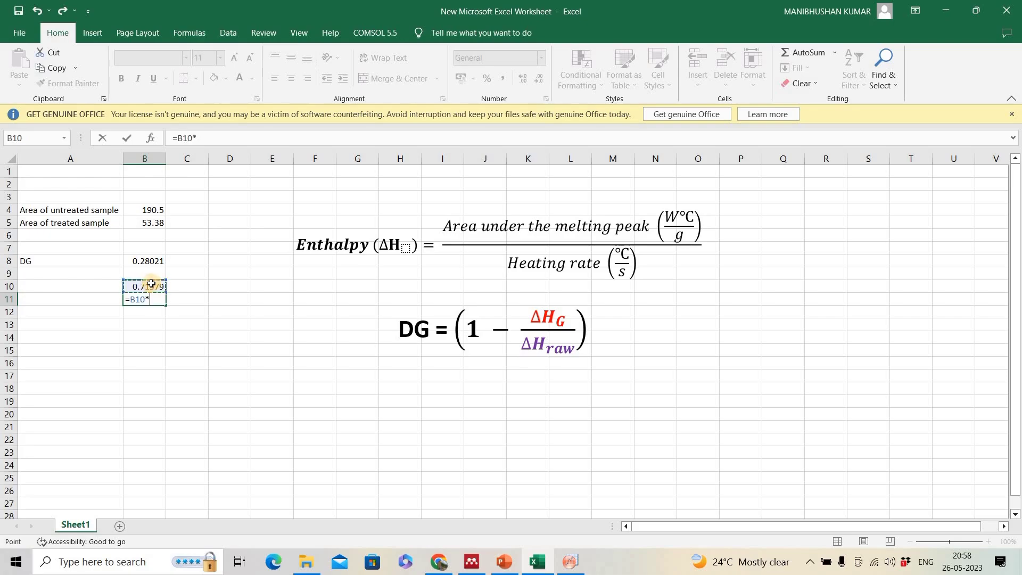
pyautogui.press('Return')
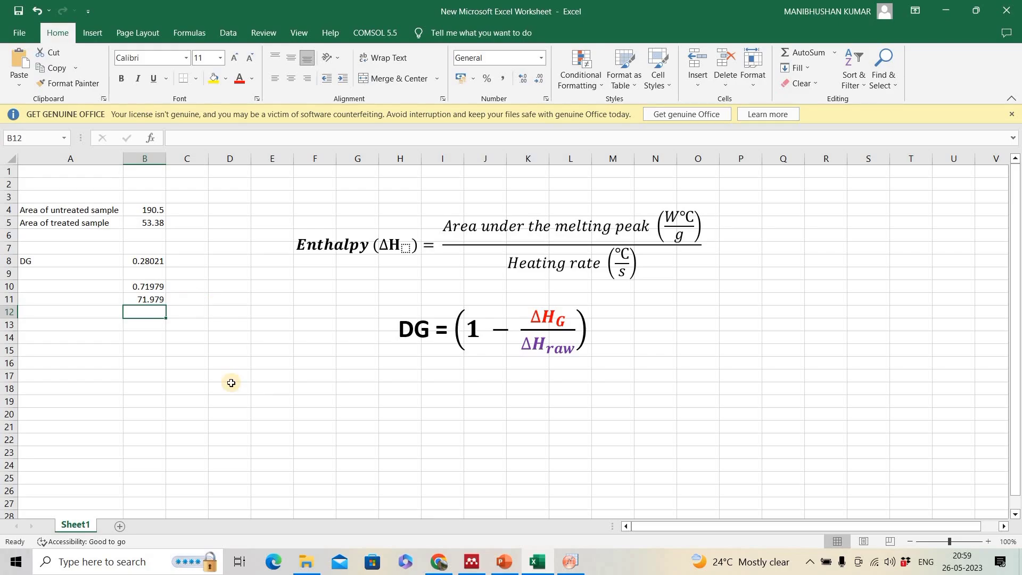
pyautogui.click(163, 300)
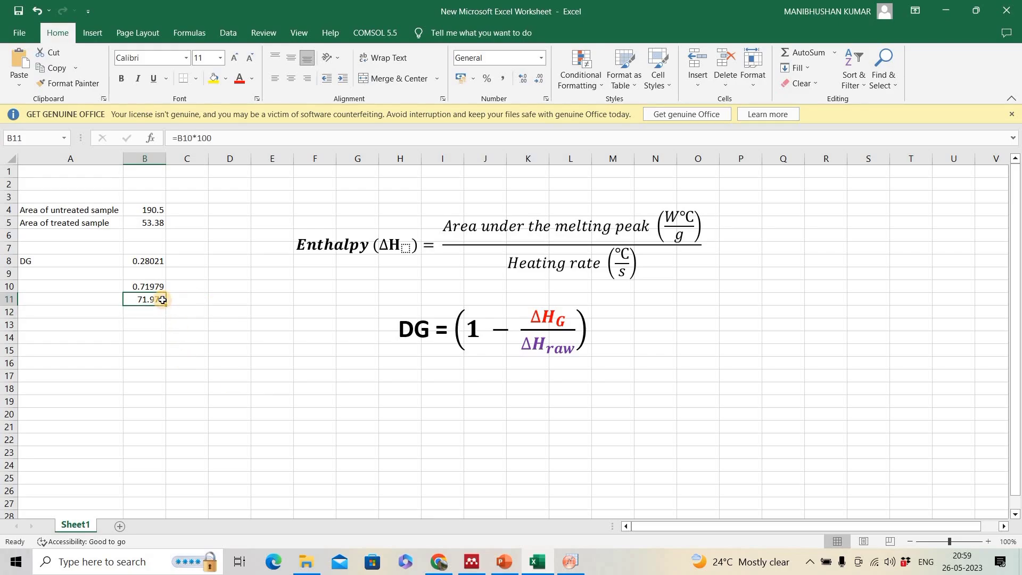